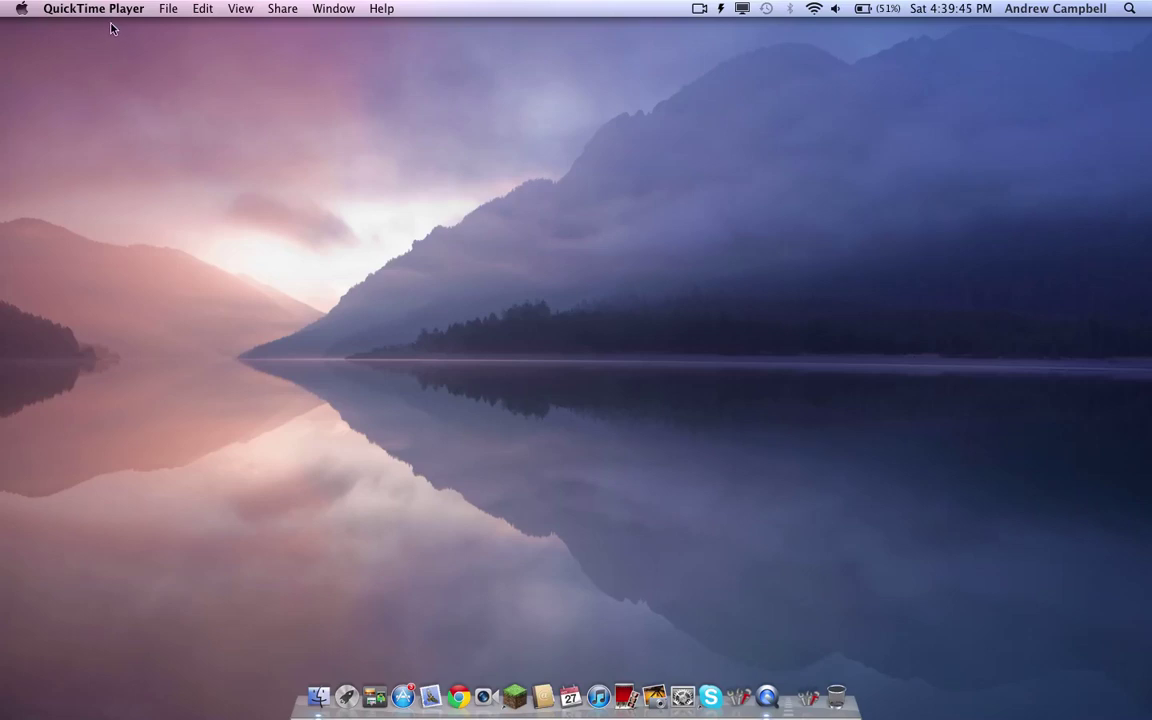
# Open a Finder window and switch between the tekkit and minecraft sidebar folders
pyautogui.click(318, 697)
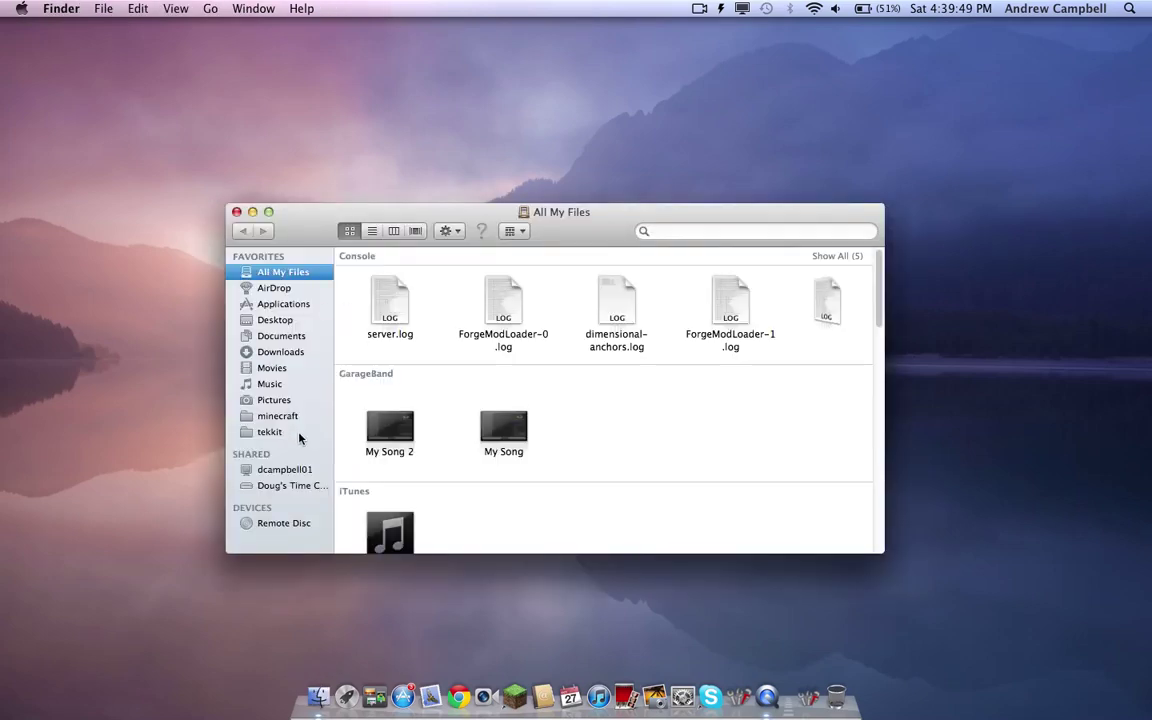
pyautogui.click(295, 433)
pyautogui.click(287, 416)
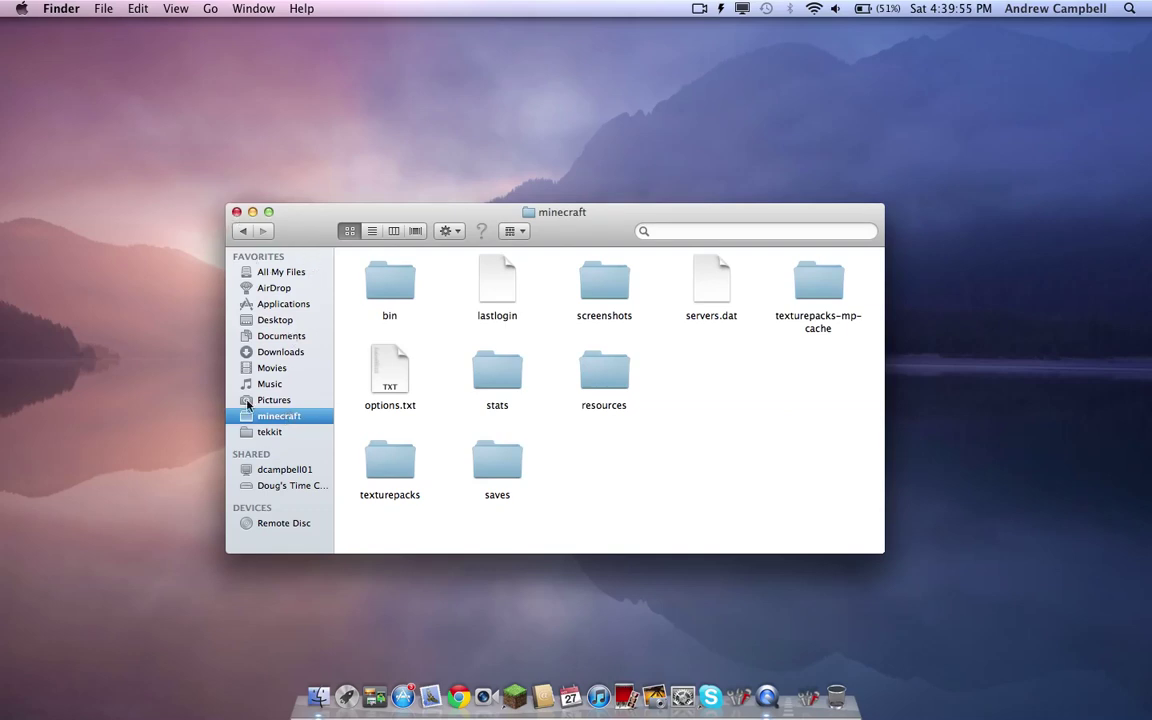
pyautogui.click(270, 432)
# Peek into minecraft's texturepacks and screenshots subfolders, returning to minecraft each time
pyautogui.press('super+bracketleft')
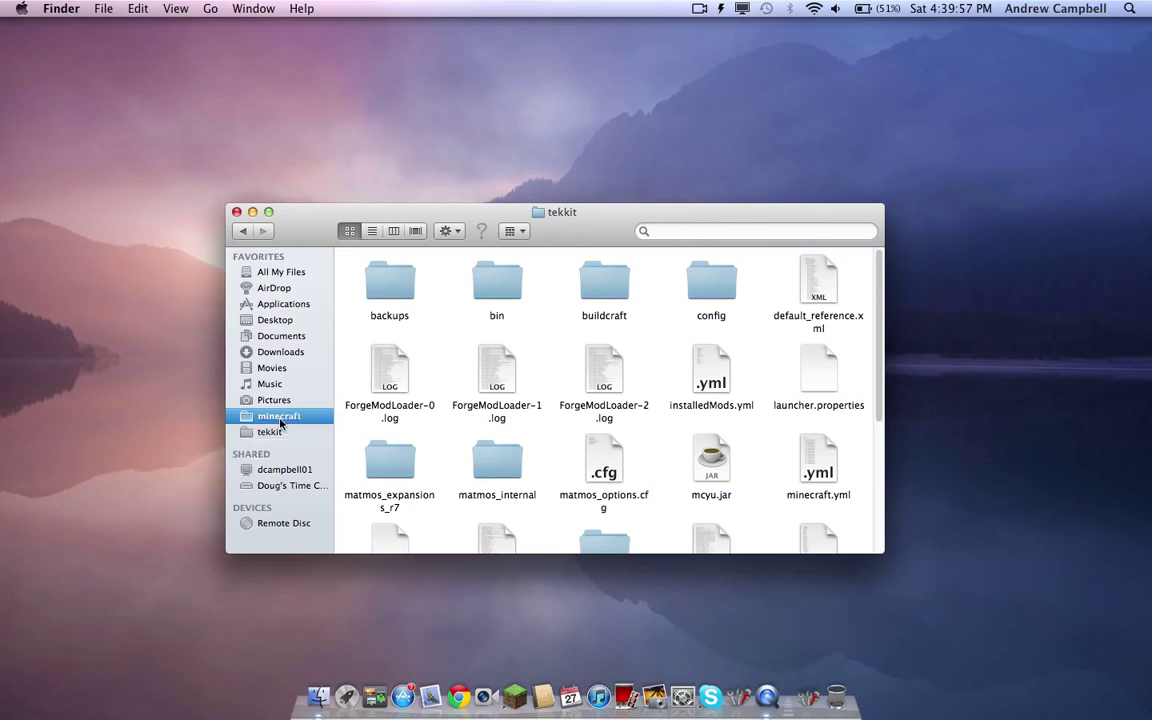
pyautogui.click(276, 433)
pyautogui.press('super+bracketleft')
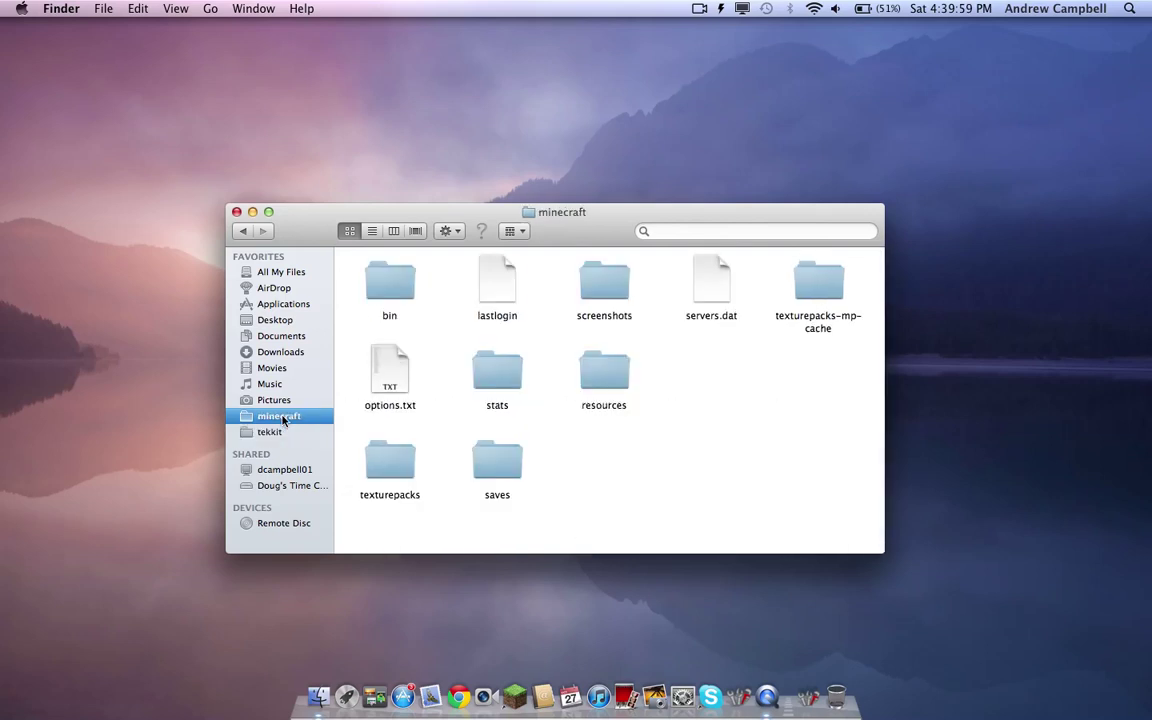
pyautogui.doubleClick(388, 460)
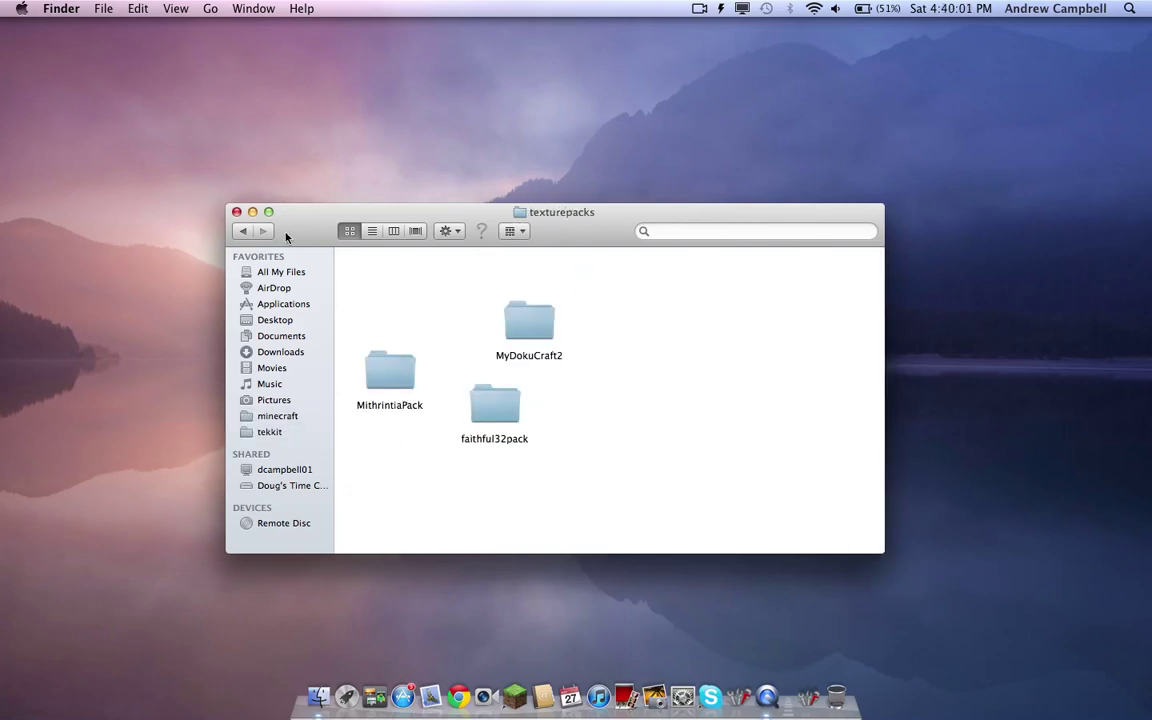
pyautogui.click(249, 232)
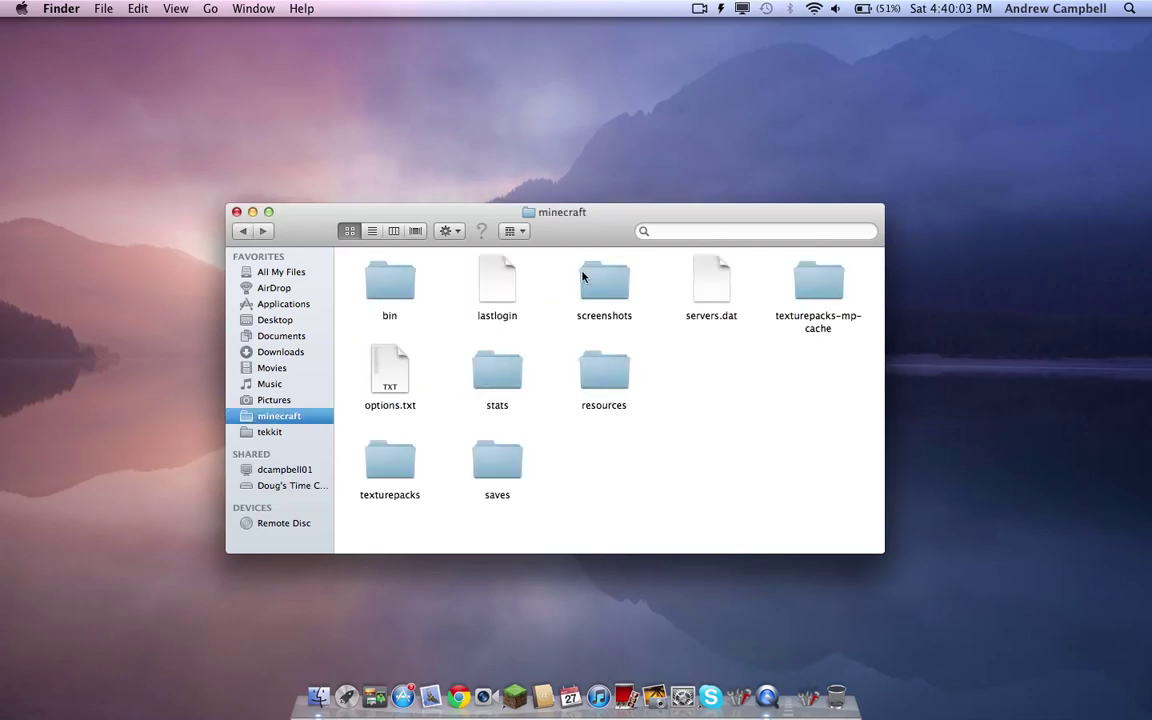
pyautogui.doubleClick(605, 280)
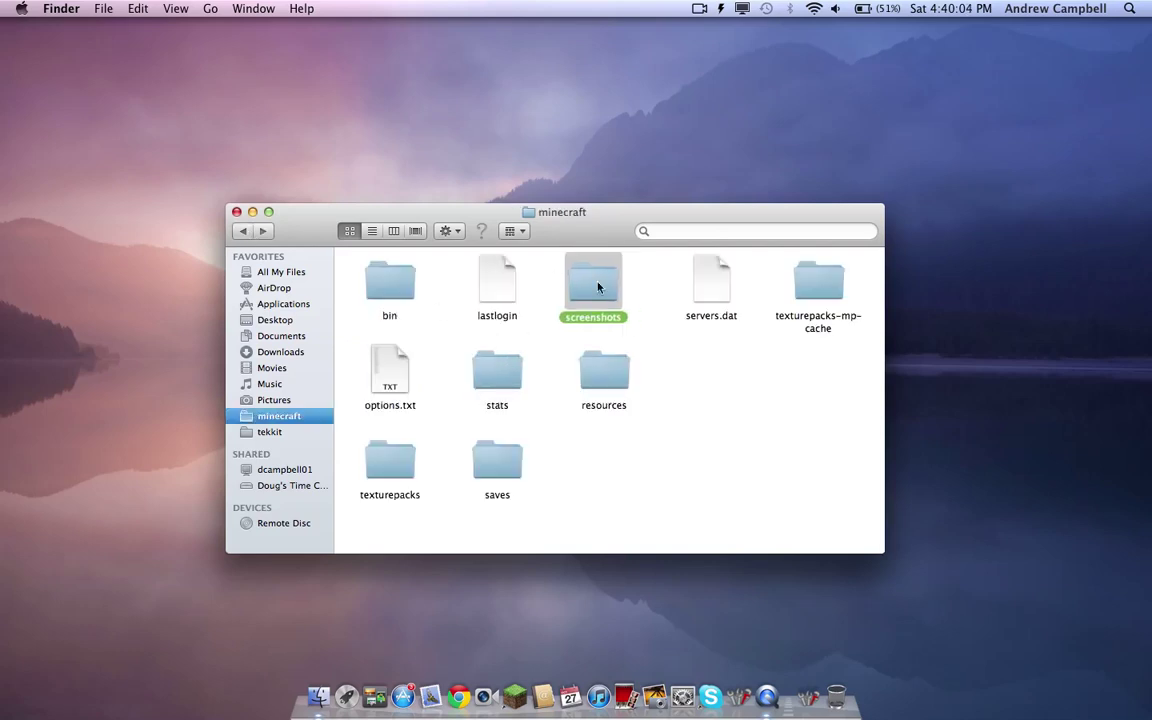
pyautogui.click(242, 231)
# Close the Finder window and drag selection boxes across the empty desktop
pyautogui.click(236, 212)
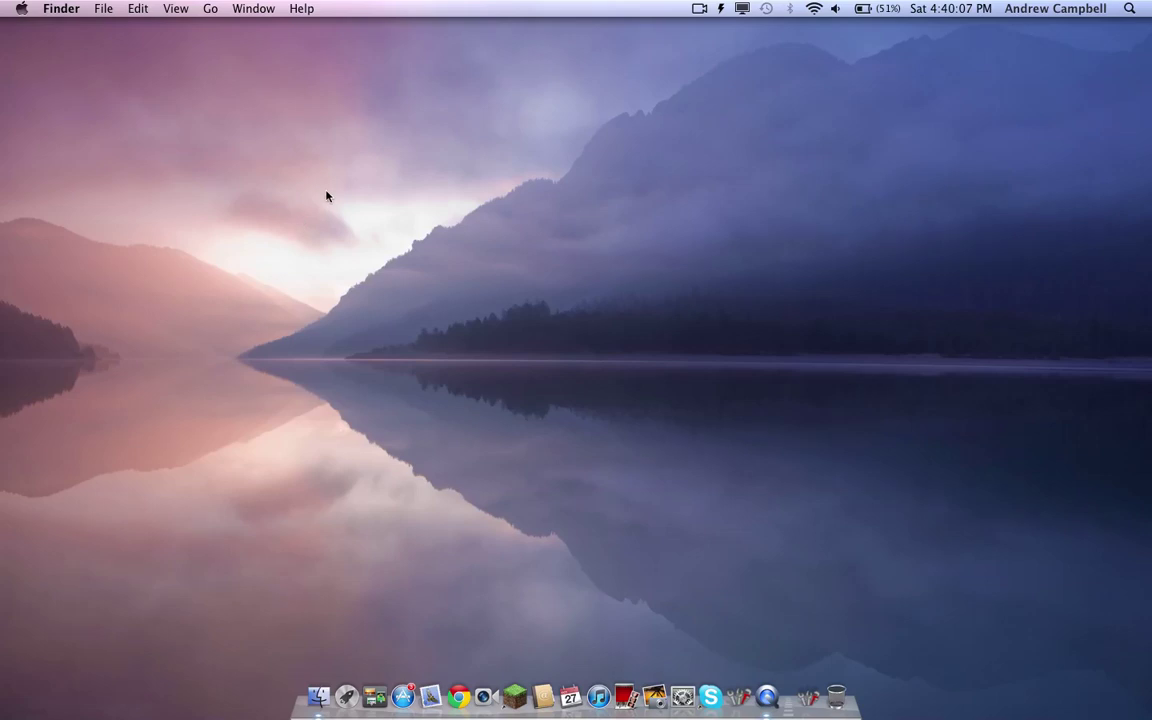
pyautogui.moveTo(326, 196); pyautogui.dragTo(589, 440)
pyautogui.moveTo(255, 157); pyautogui.dragTo(866, 692)
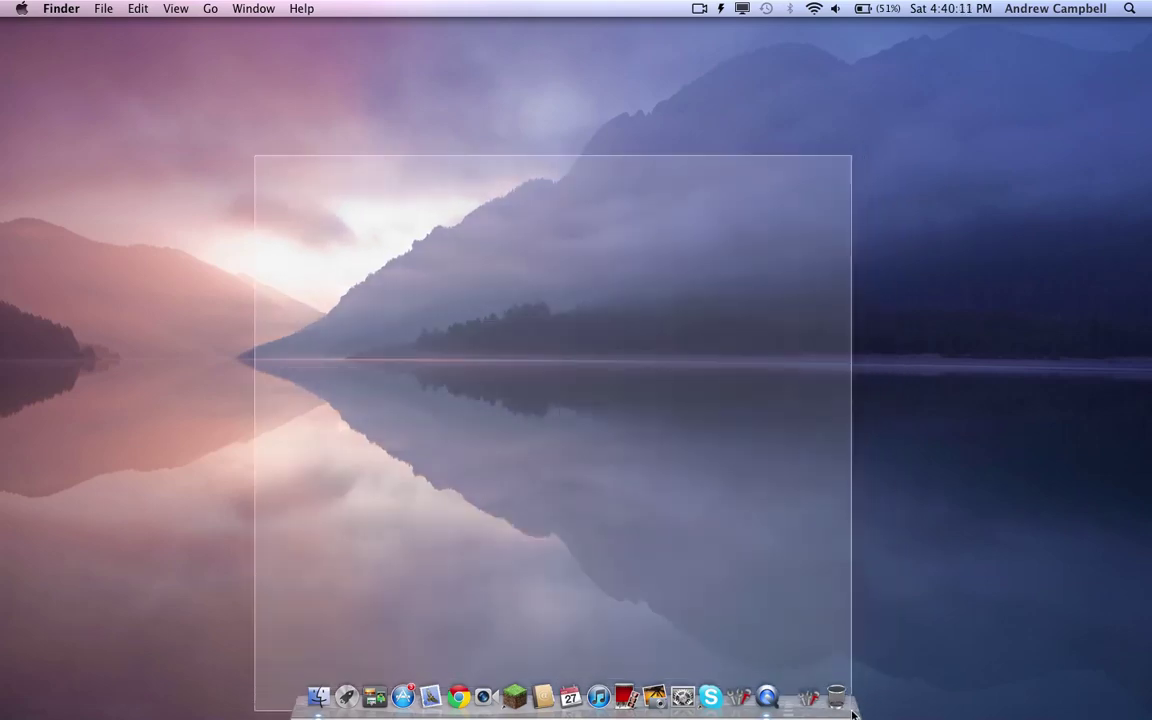
pyautogui.moveTo(866, 692)
pyautogui.mouseDown()
pyautogui.moveTo(898, 718)
pyautogui.moveTo(628, 232)
pyautogui.mouseUp()
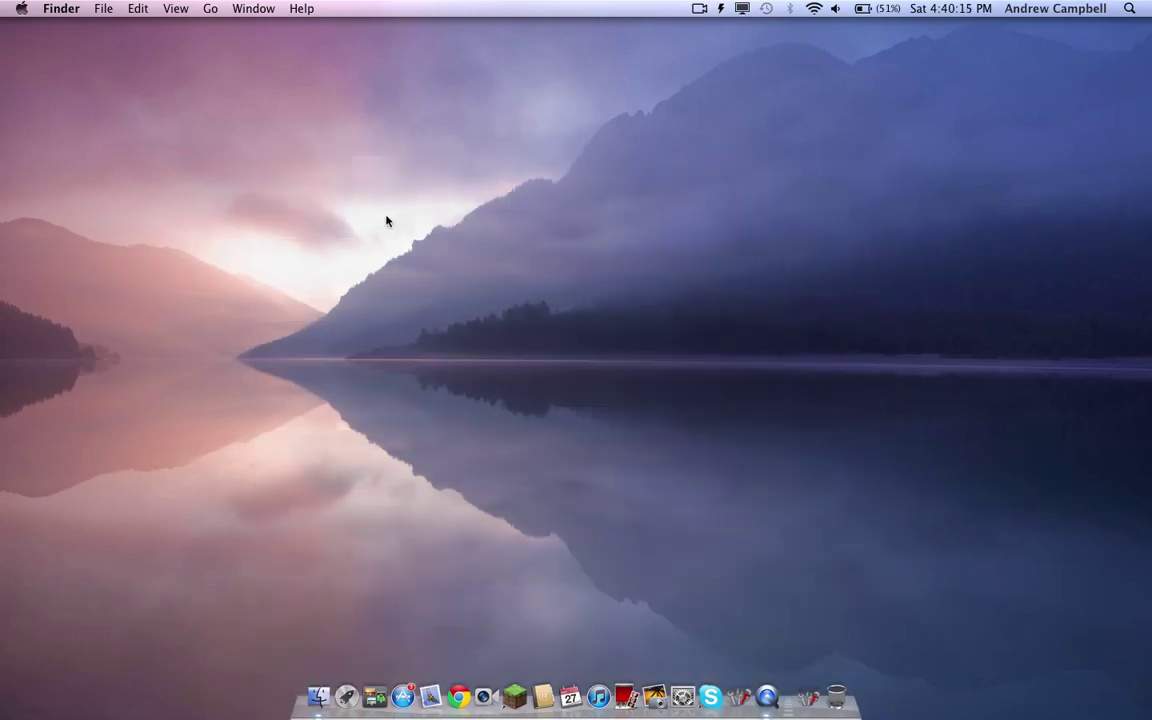
pyautogui.moveTo(386, 218)
pyautogui.mouseDown()
pyautogui.moveTo(532, 404)
pyautogui.moveTo(620, 586)
pyautogui.moveTo(388, 166)
pyautogui.mouseUp()
# Open a new Finder window on All My Files, nudge it, and list the Go locations
pyautogui.click(320, 700)
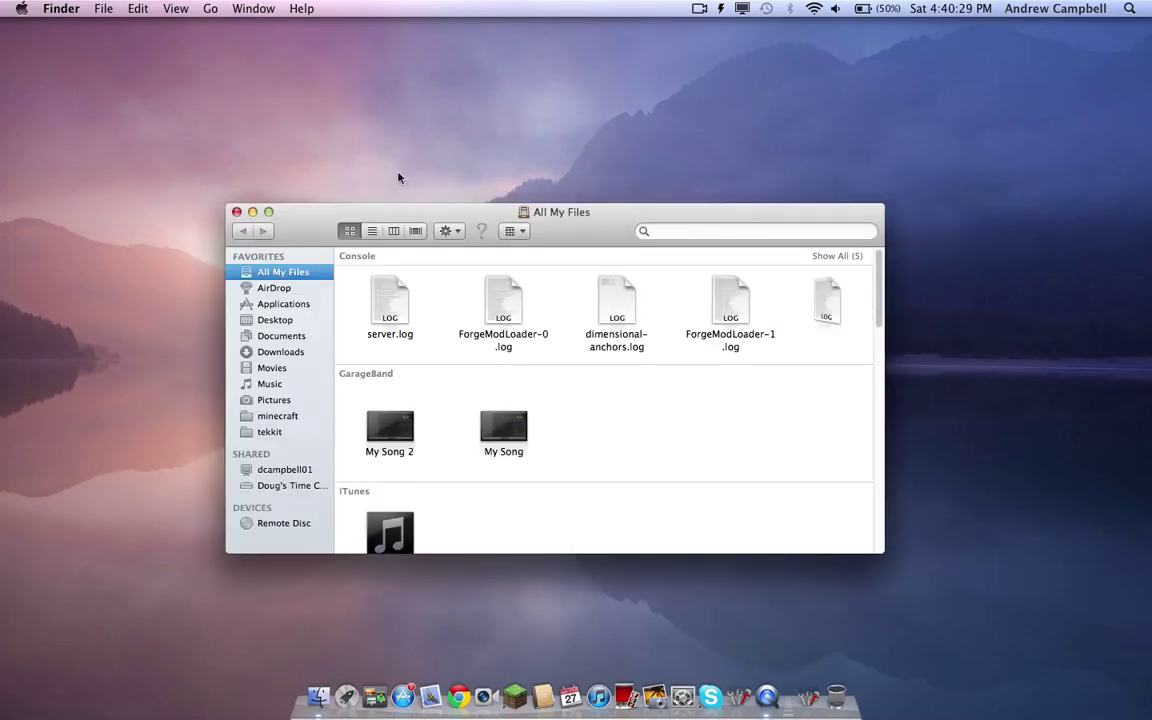
pyautogui.moveTo(541, 222); pyautogui.dragTo(552, 210)
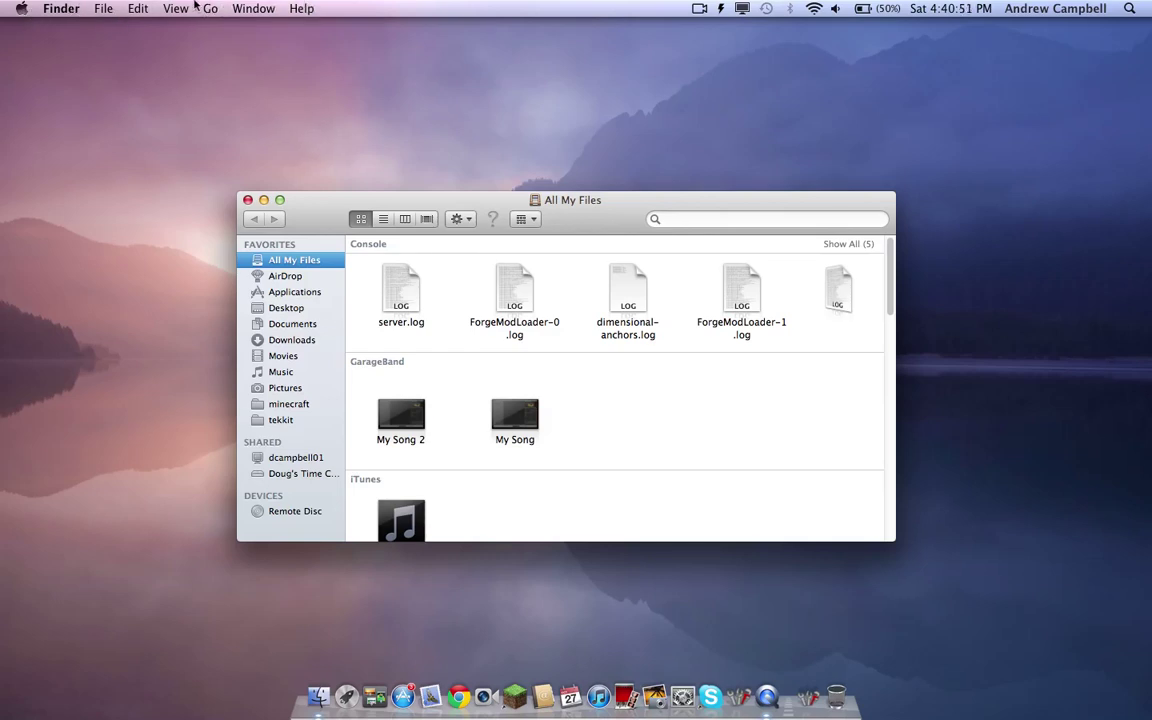
pyautogui.click(212, 8)
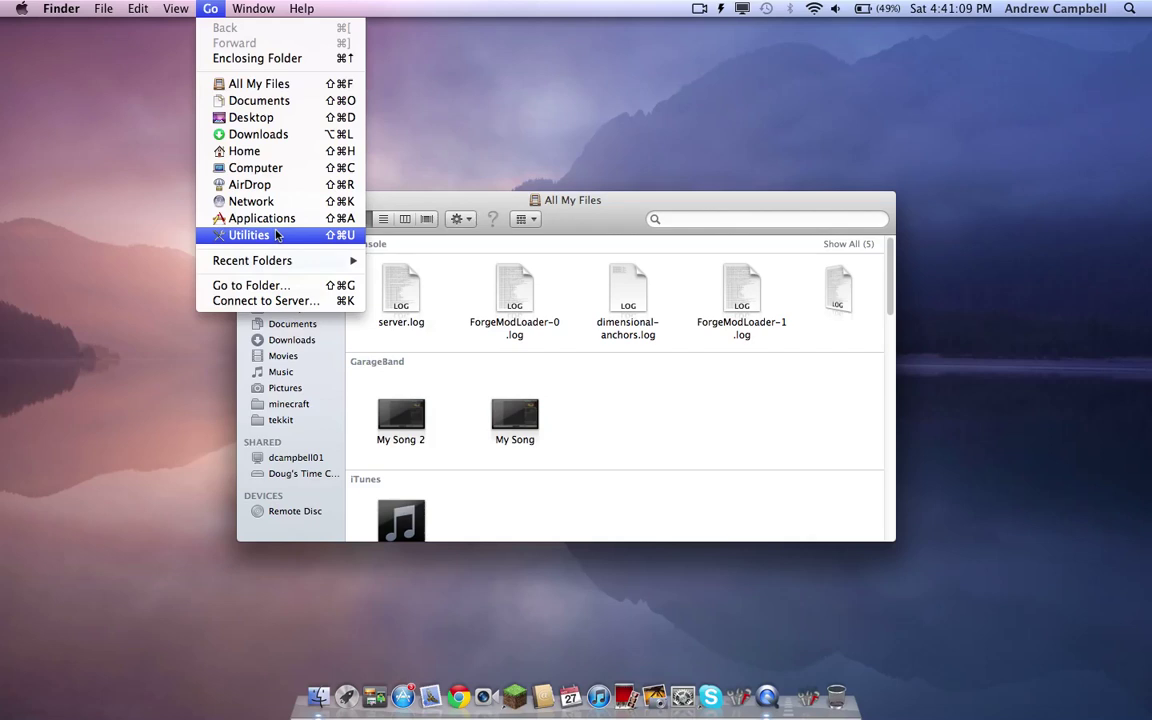
# Hold Option in the Go menu to reveal the hidden Library location
pyautogui.press('alt')
pyautogui.press('alt')
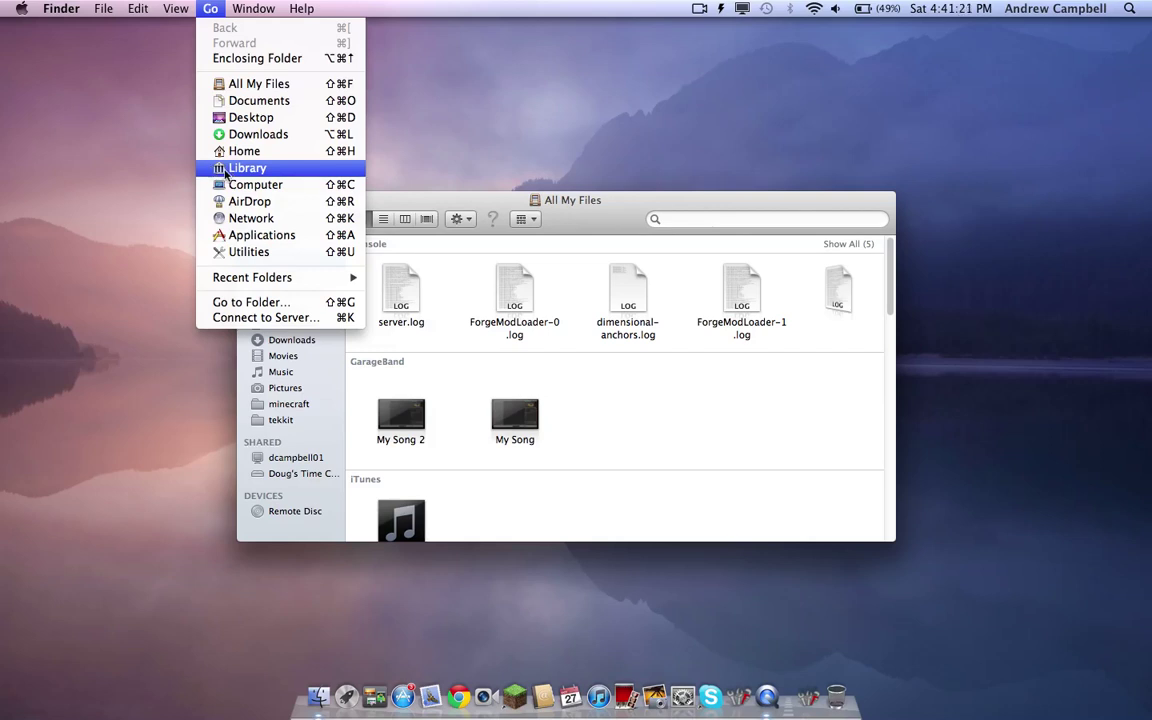
# Open the hidden Library folder, move the window up, zoom it and widen it
pyautogui.click(226, 172)
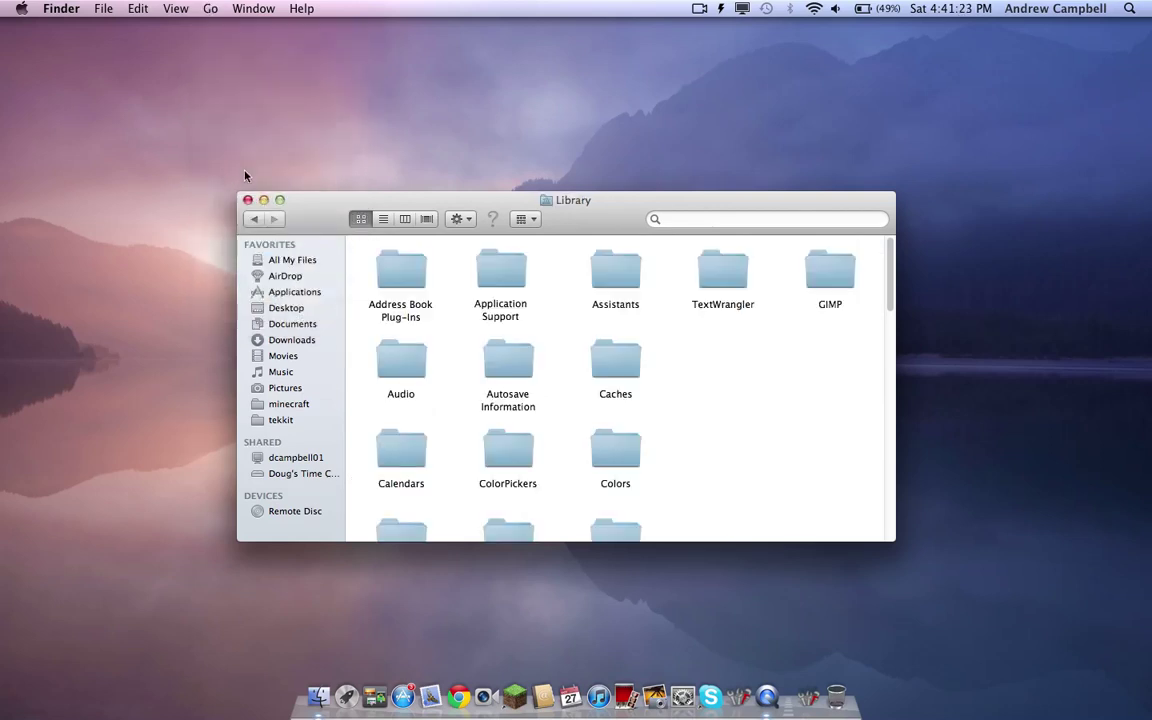
pyautogui.moveTo(570, 202); pyautogui.dragTo(549, 172)
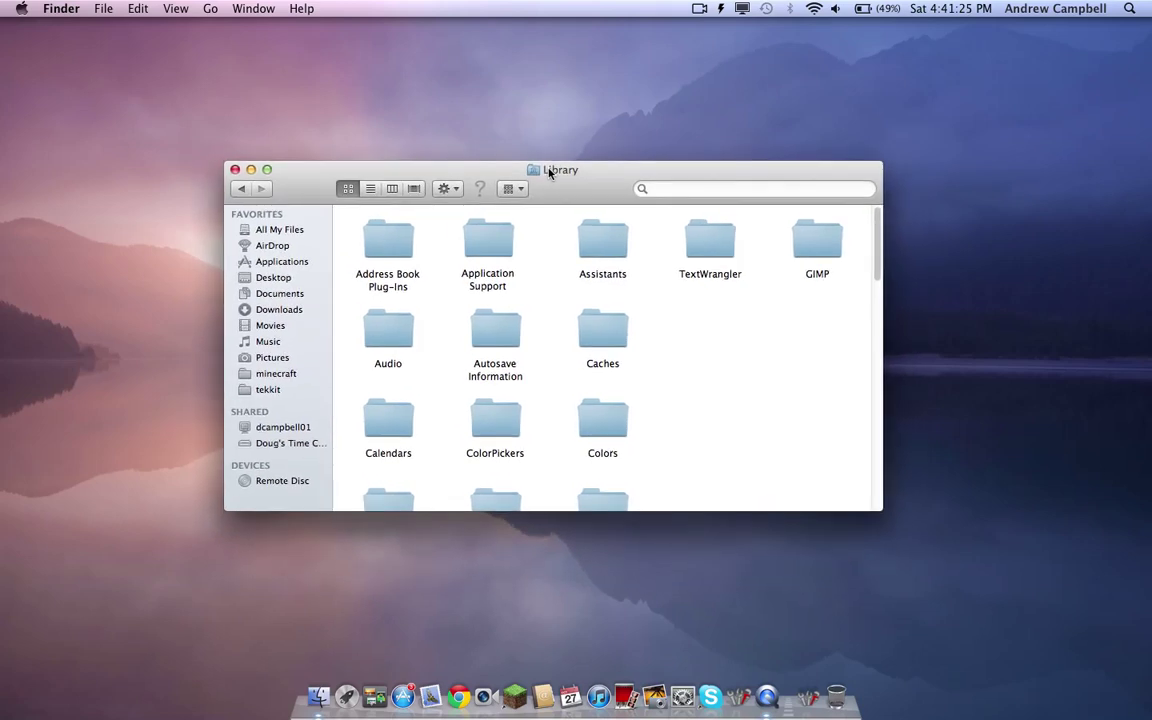
pyautogui.click(267, 170)
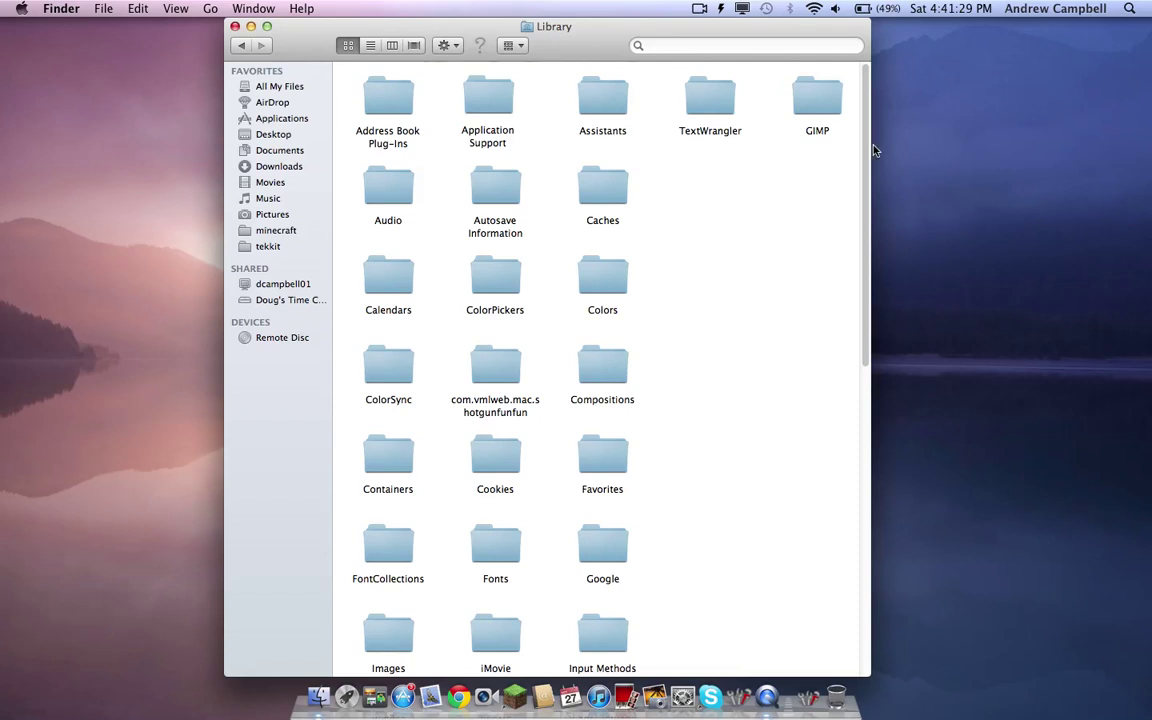
pyautogui.moveTo(869, 146); pyautogui.dragTo(1096, 146)
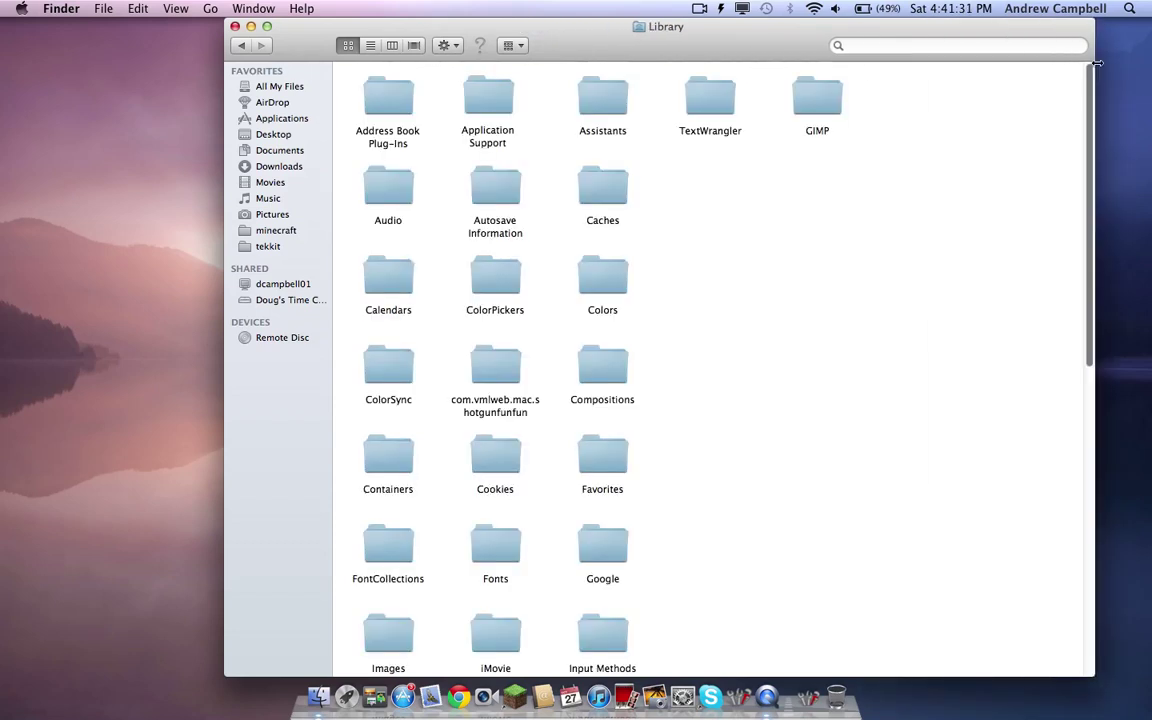
# Scroll Library's folders and select Application Support, dismissing its context menu
pyautogui.scroll(-10, 810, 385)
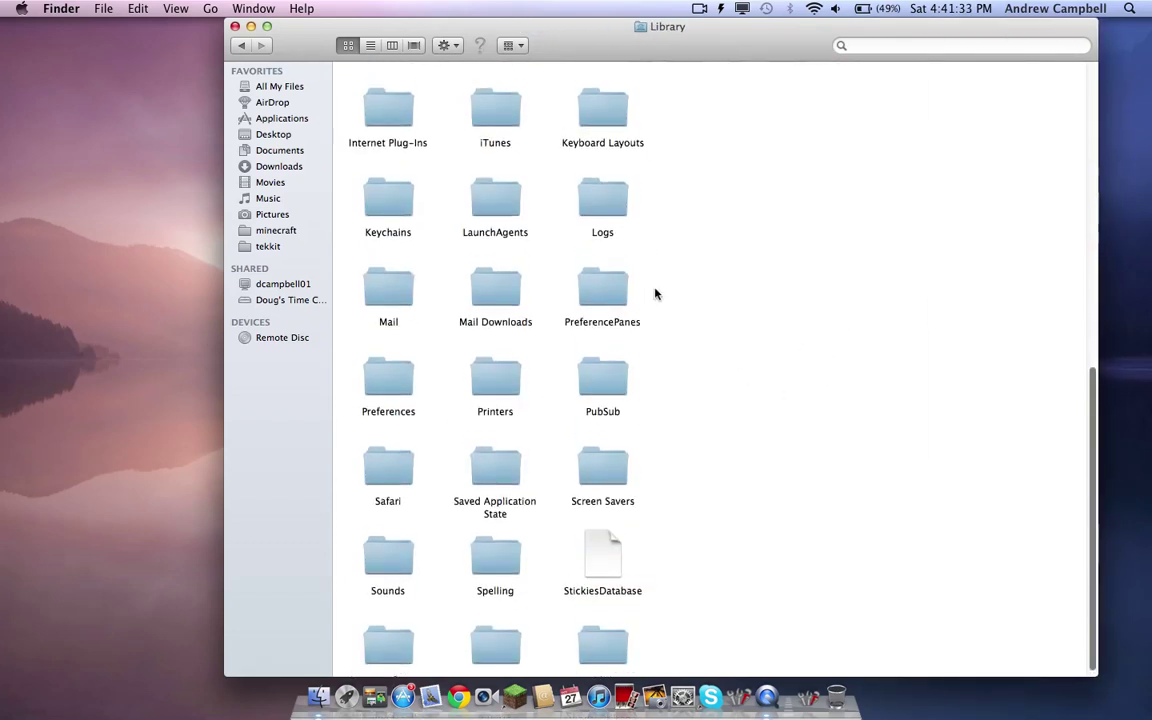
pyautogui.scroll(10, 670, 270)
pyautogui.scroll(-10, 690, 230)
pyautogui.scroll(10, 640, 205)
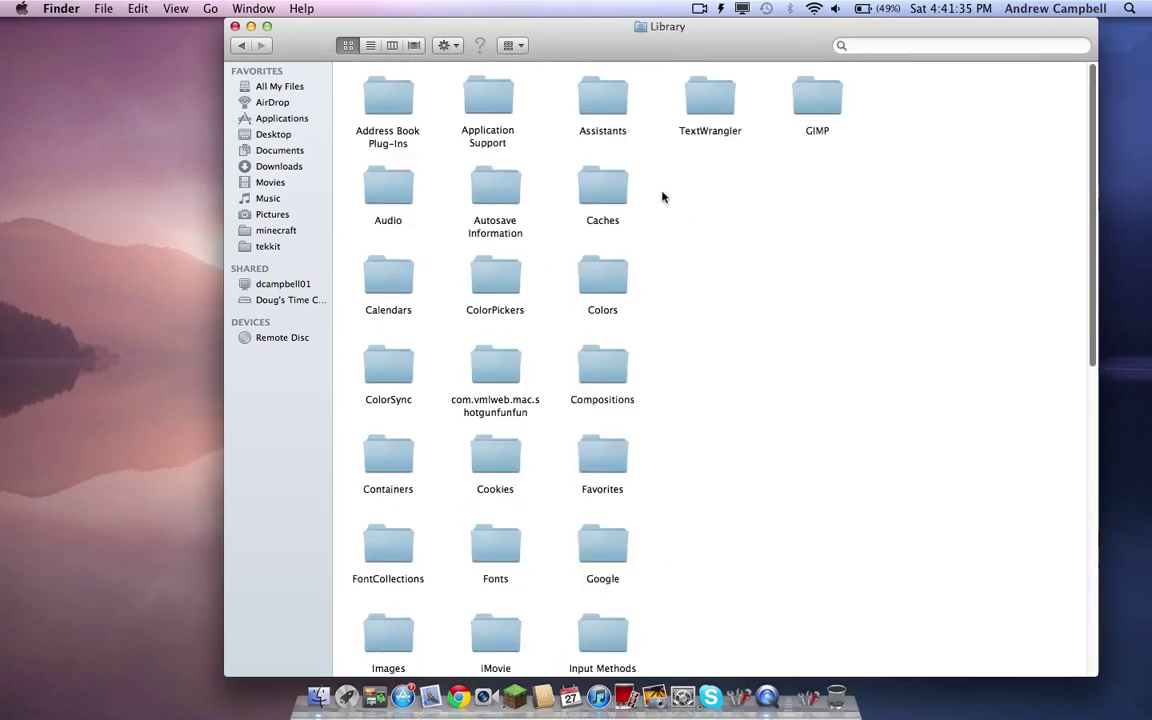
pyautogui.click(487, 95)
pyautogui.rightClick(487, 90)
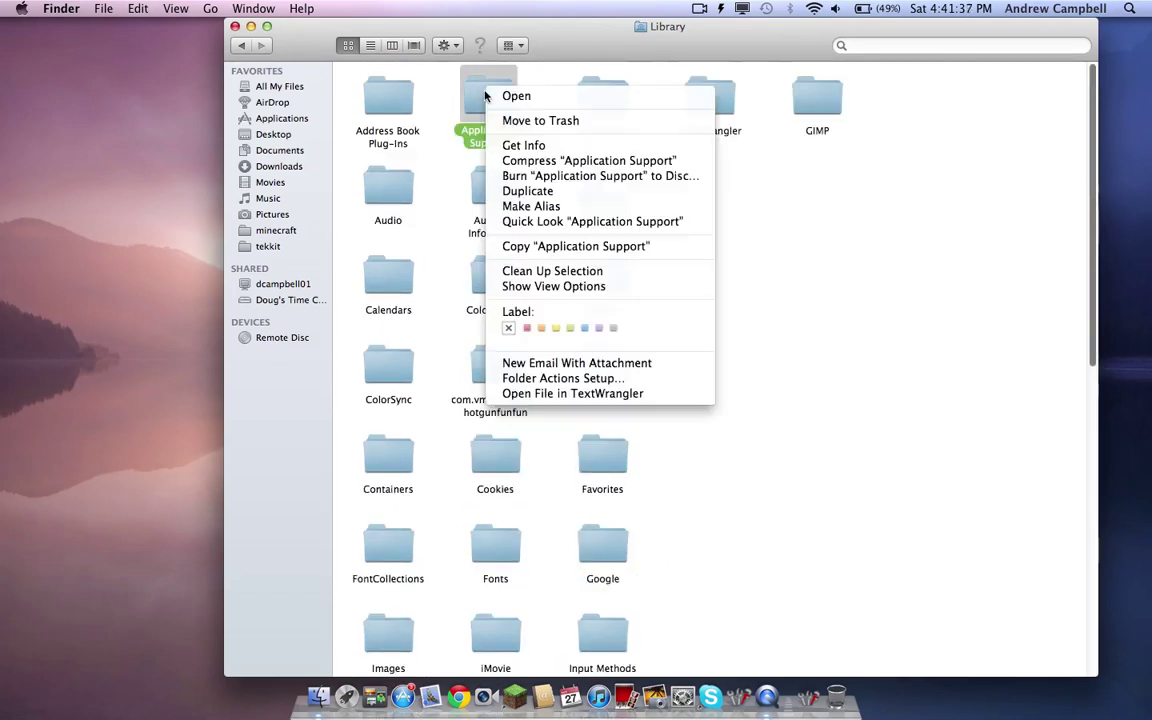
pyautogui.click(704, 77)
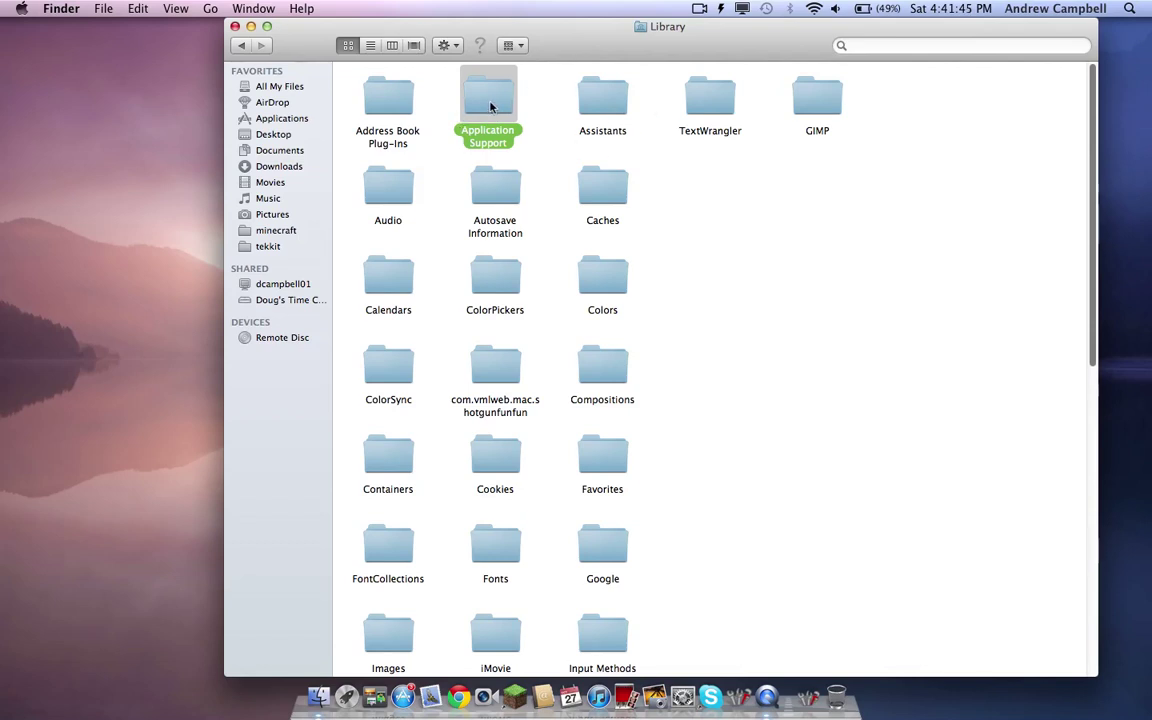
# Open Application Support and scroll through its folders
pyautogui.doubleClick(497, 101)
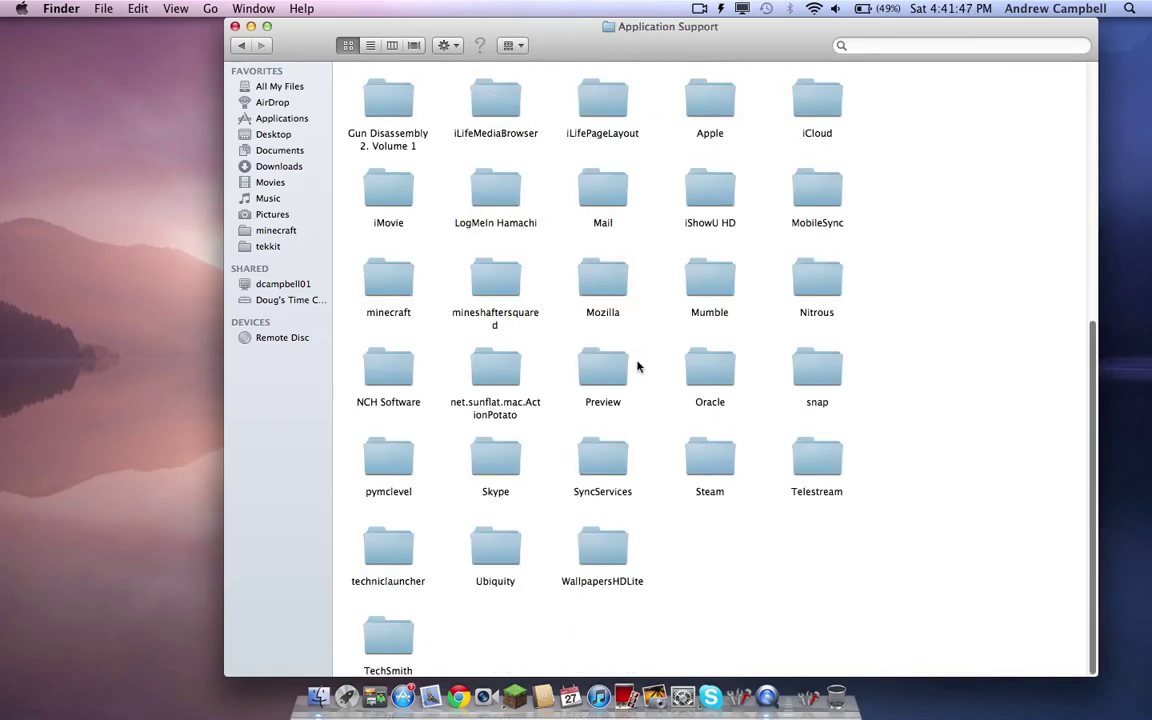
pyautogui.scroll(1, 620, 450)
pyautogui.scroll(2, 617, 430)
pyautogui.scroll(-2, 617, 429)
pyautogui.scroll(3, 613, 413)
pyautogui.scroll(2, 613, 410)
pyautogui.scroll(-5, 612, 395)
# Peek inside the minecraft folder, then go back to Application Support
pyautogui.rightClick(382, 273)
pyautogui.click(385, 245)
pyautogui.doubleClick(388, 265)
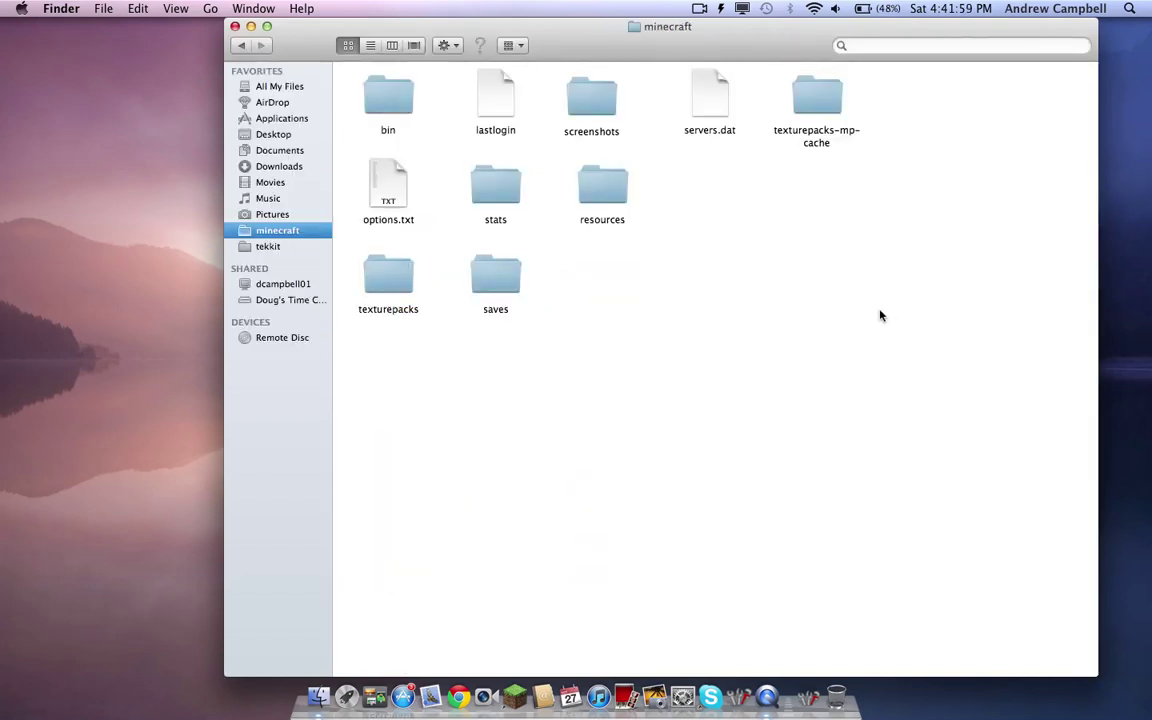
pyautogui.click(241, 45)
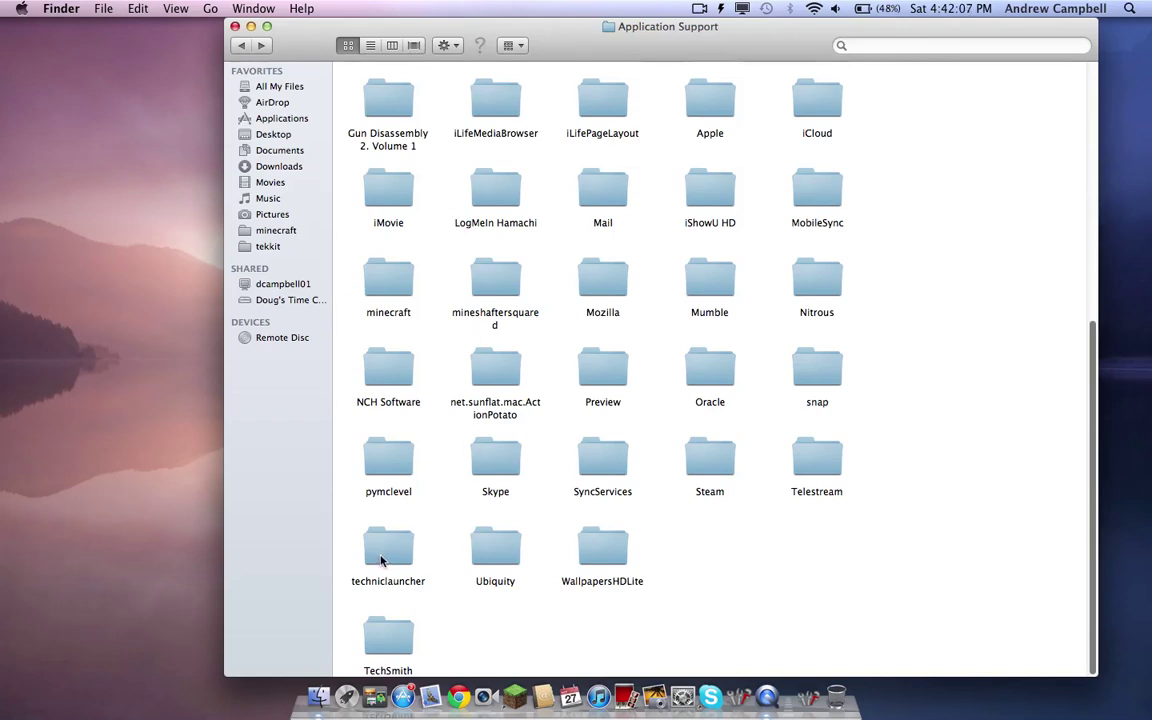
# Open the techniclauncher folder from its context menu
pyautogui.moveTo(392, 558)
pyautogui.mouseDown()
pyautogui.moveTo(413, 572)
pyautogui.moveTo(398, 543)
pyautogui.mouseUp()
pyautogui.rightClick(398, 543)
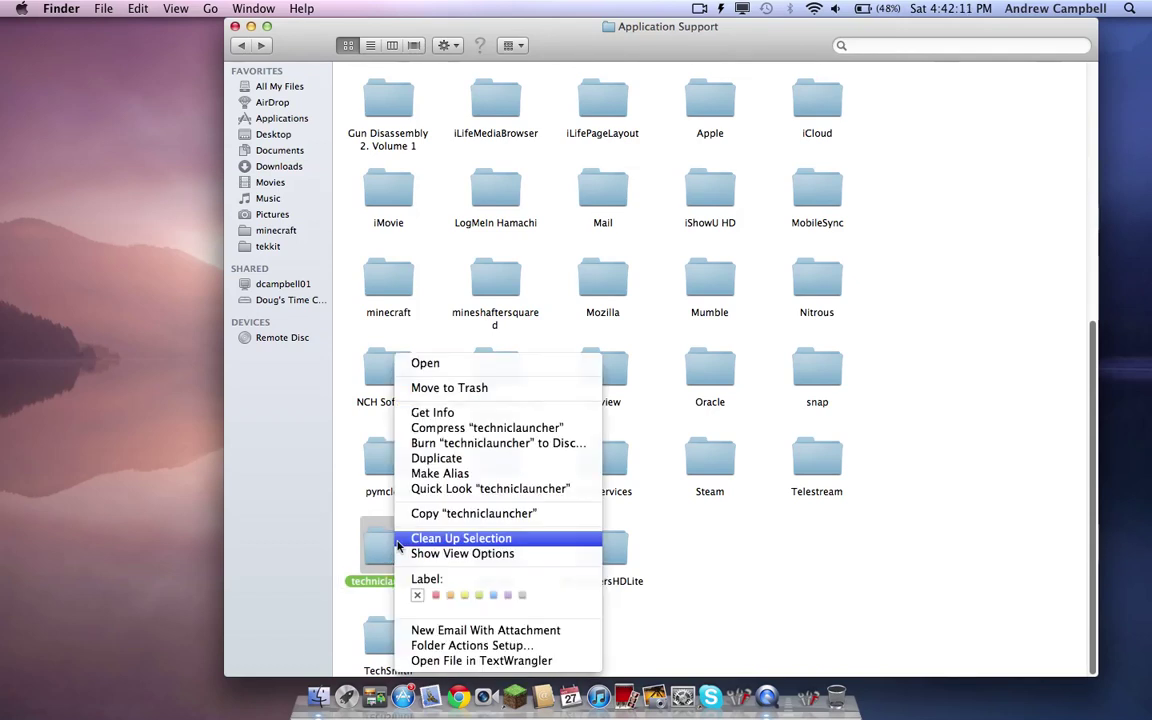
pyautogui.click(488, 365)
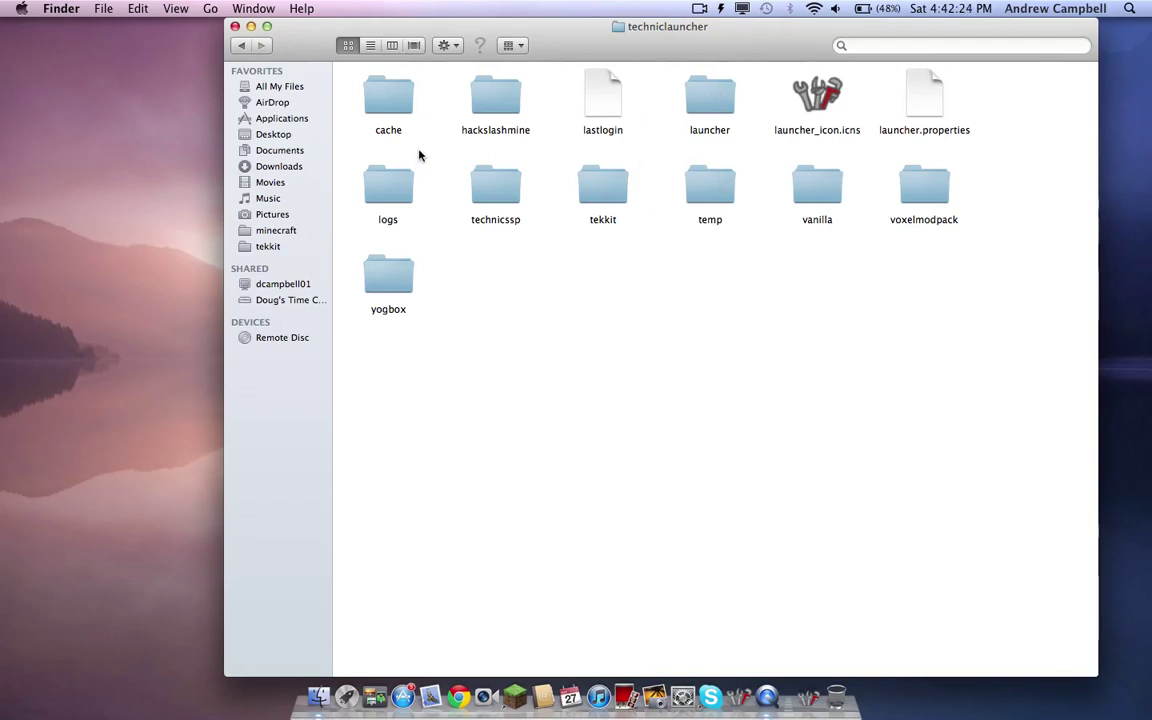
# Select voxelmodpack, yogbox and hackslashmine in turn, then open the tekkit folder
pyautogui.click(938, 190)
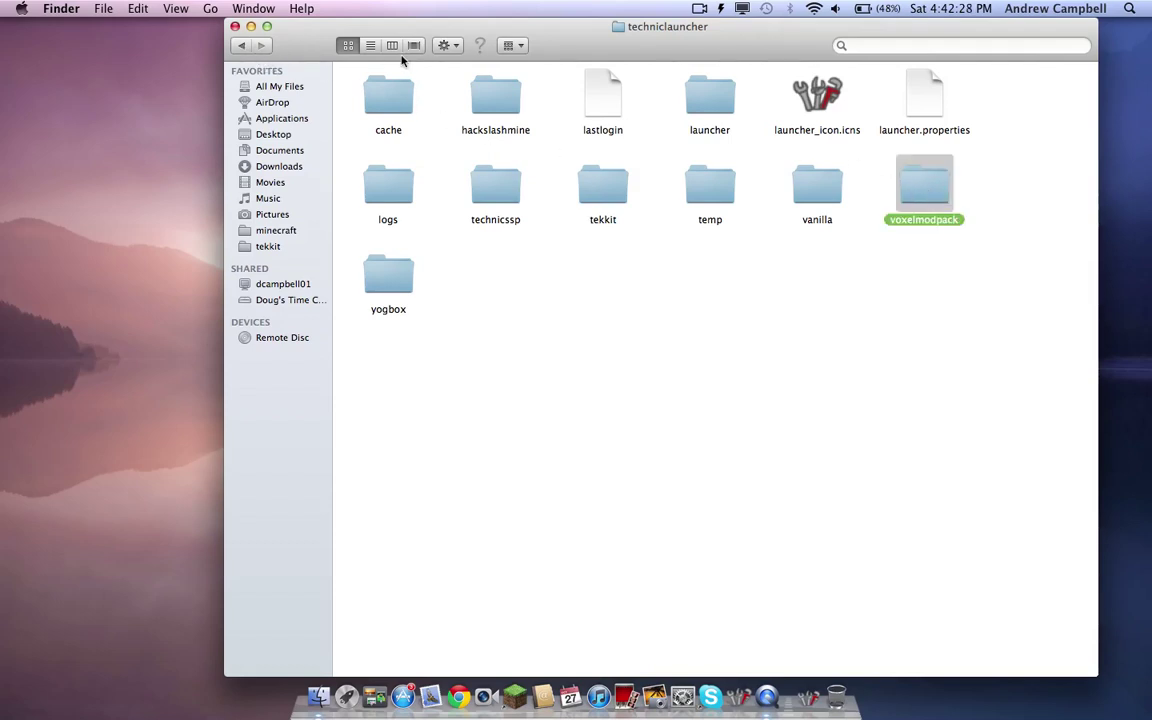
pyautogui.moveTo(449, 33)
pyautogui.mouseDown()
pyautogui.moveTo(540, 42)
pyautogui.moveTo(483, 33)
pyautogui.mouseUp()
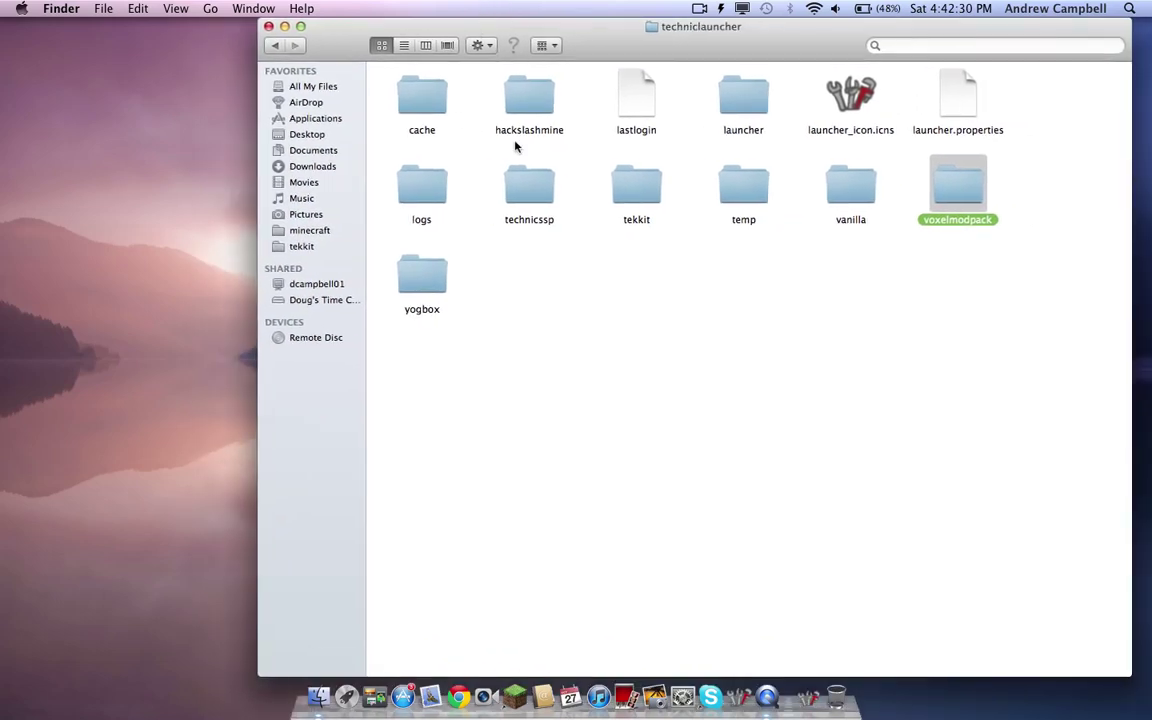
pyautogui.click(424, 272)
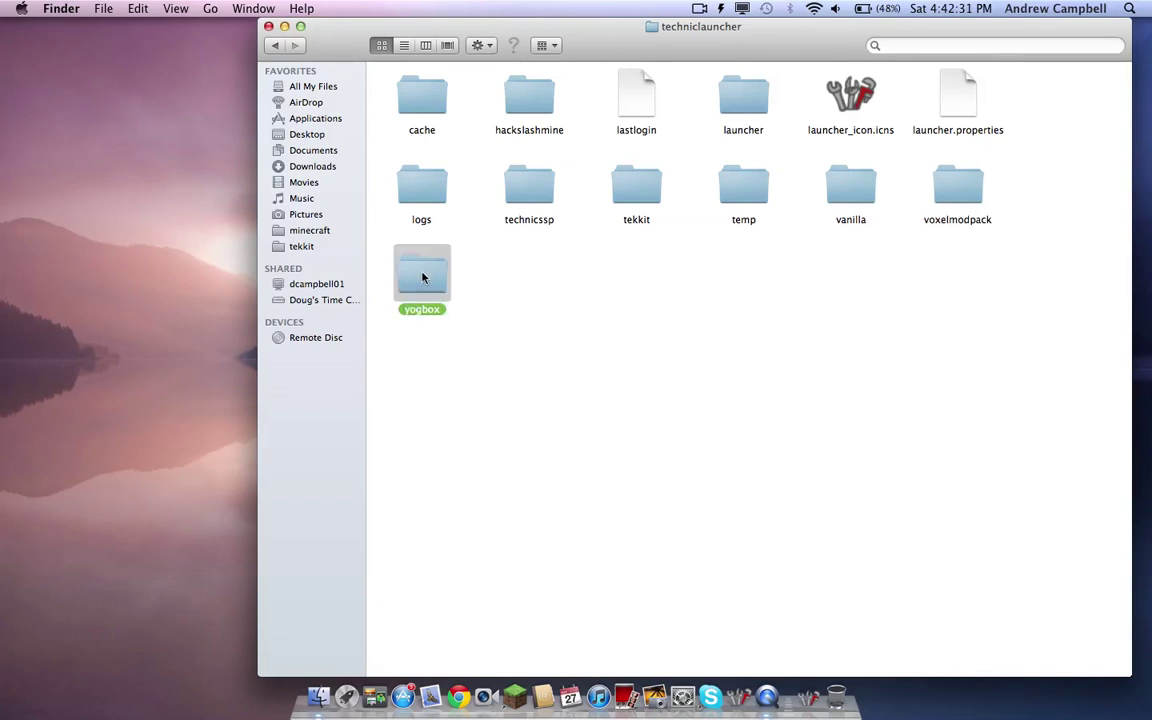
pyautogui.click(532, 93)
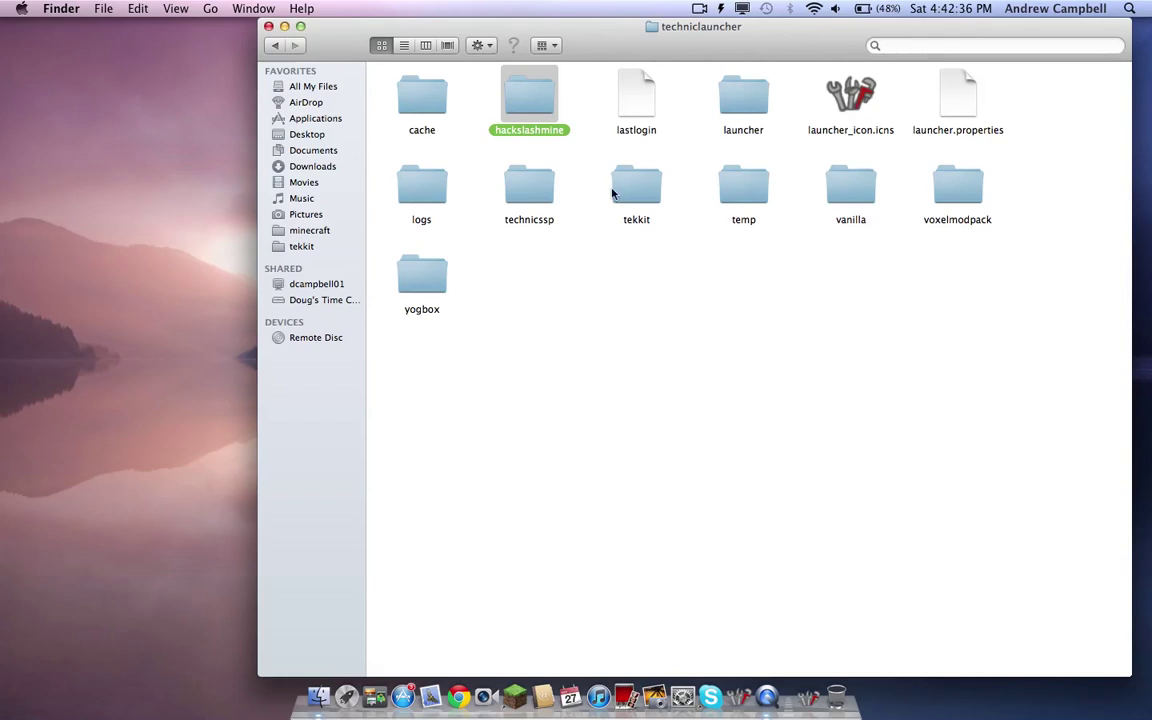
pyautogui.click(634, 275)
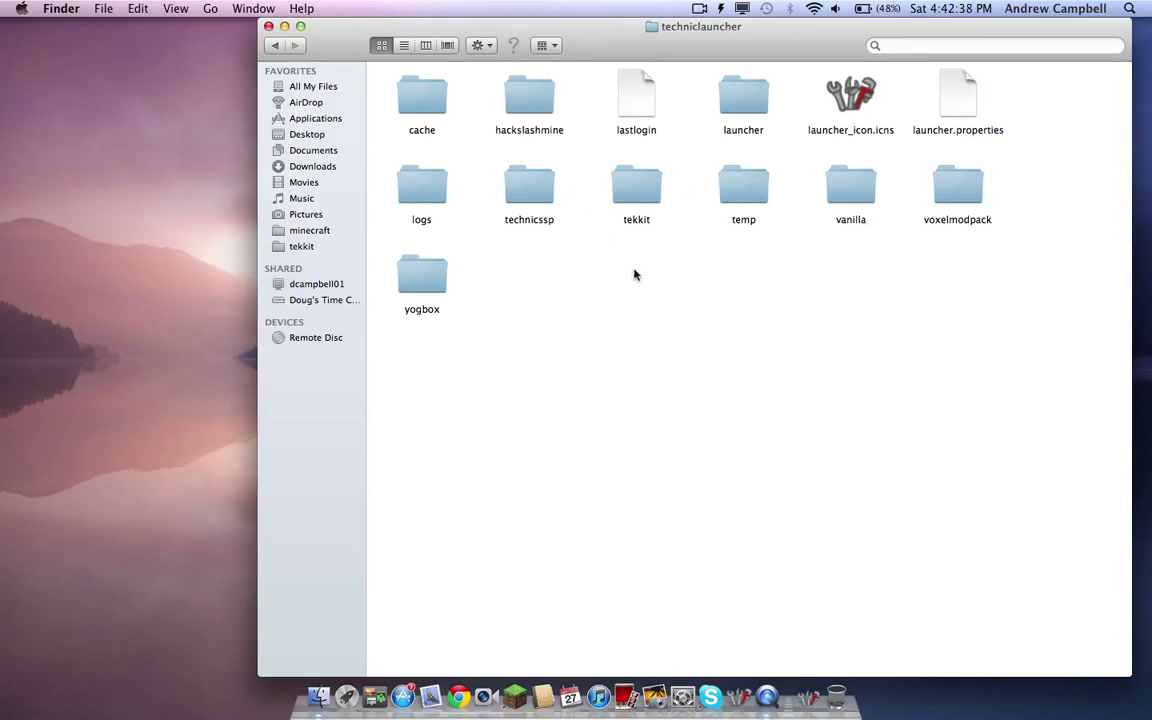
pyautogui.doubleClick(642, 201)
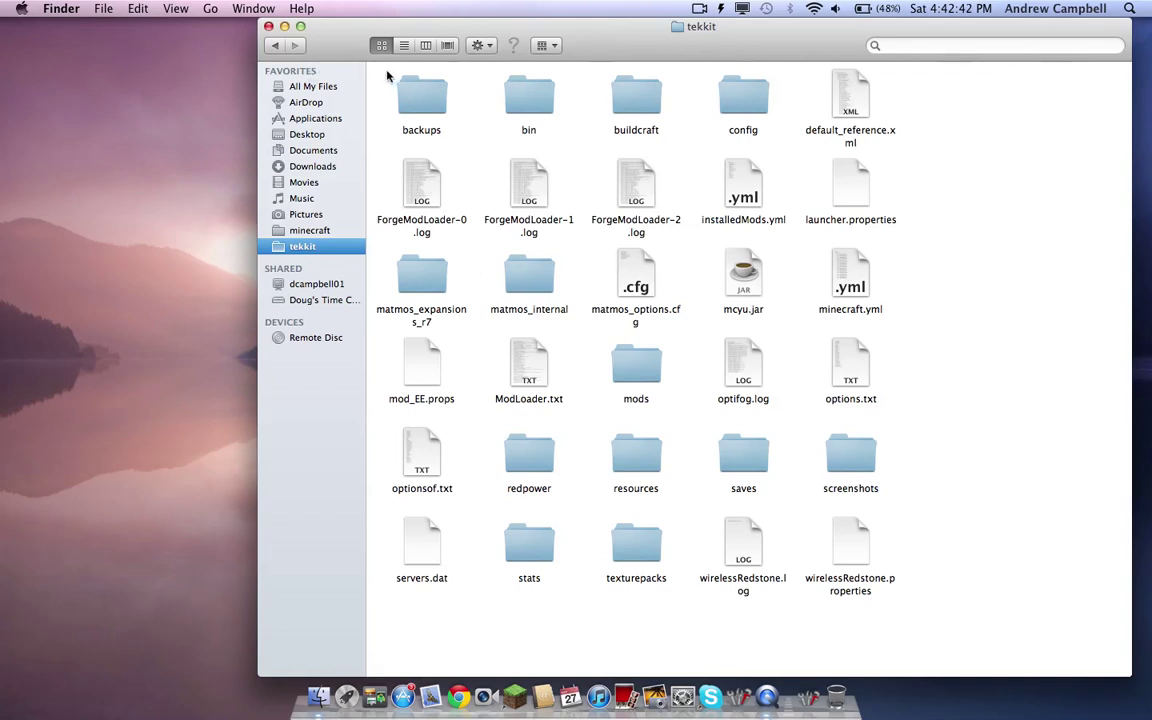
# Select tekkit's items, go back to techniclauncher, and pin tekkit to the sidebar favourites
pyautogui.moveTo(386, 66)
pyautogui.mouseDown()
pyautogui.moveTo(647, 457)
pyautogui.moveTo(905, 548)
pyautogui.mouseUp()
pyautogui.click(908, 548)
pyautogui.click(275, 45)
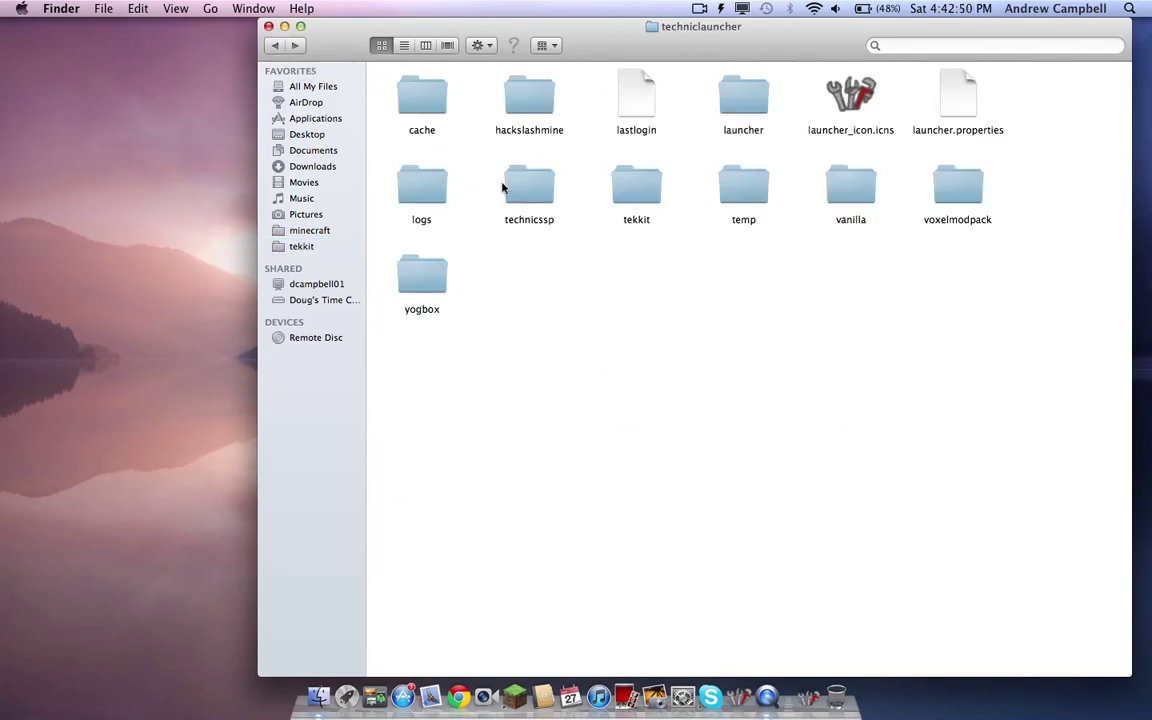
pyautogui.moveTo(630, 190)
pyautogui.mouseDown()
pyautogui.moveTo(340, 254)
pyautogui.moveTo(352, 252)
pyautogui.mouseUp()
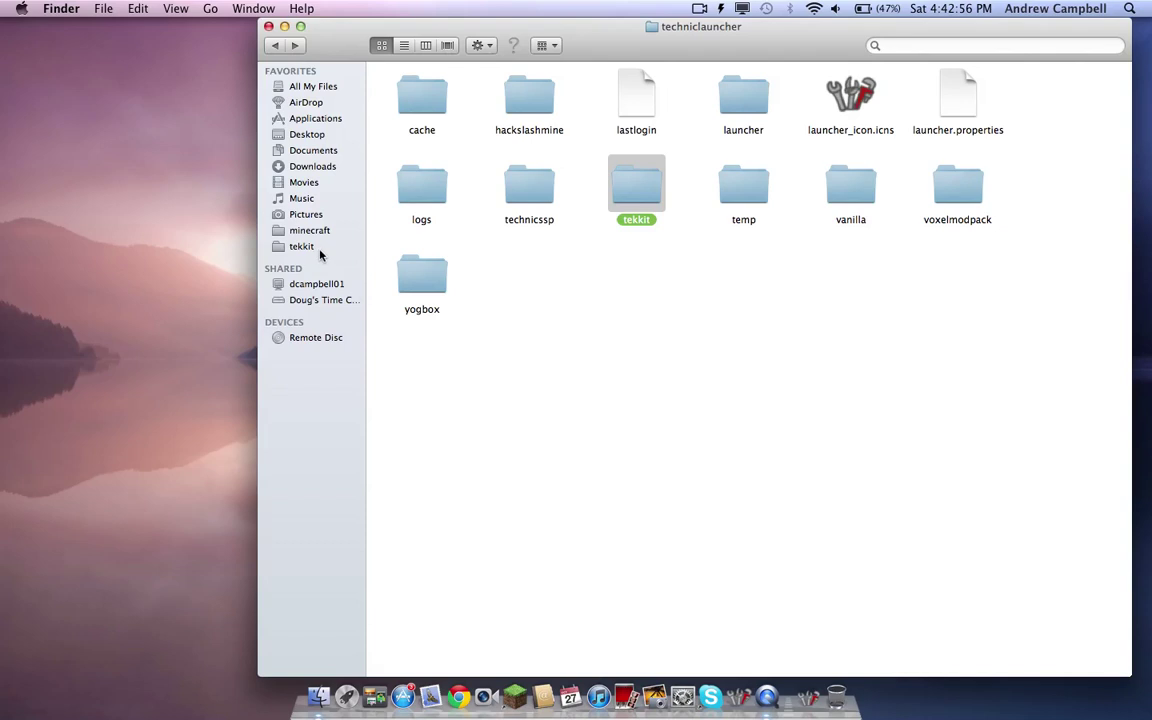
# Switch through minecraft, tekkit and All My Files, then close the window with Cmd+W
pyautogui.click(306, 231)
pyautogui.click(303, 247)
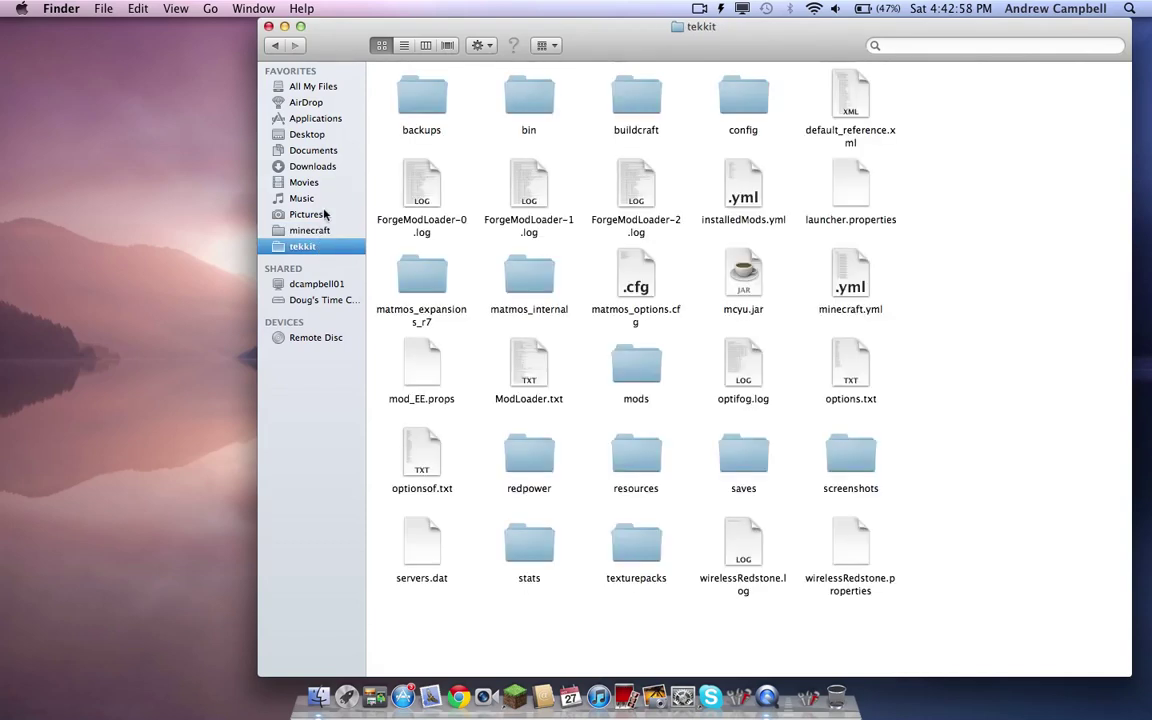
pyautogui.click(313, 87)
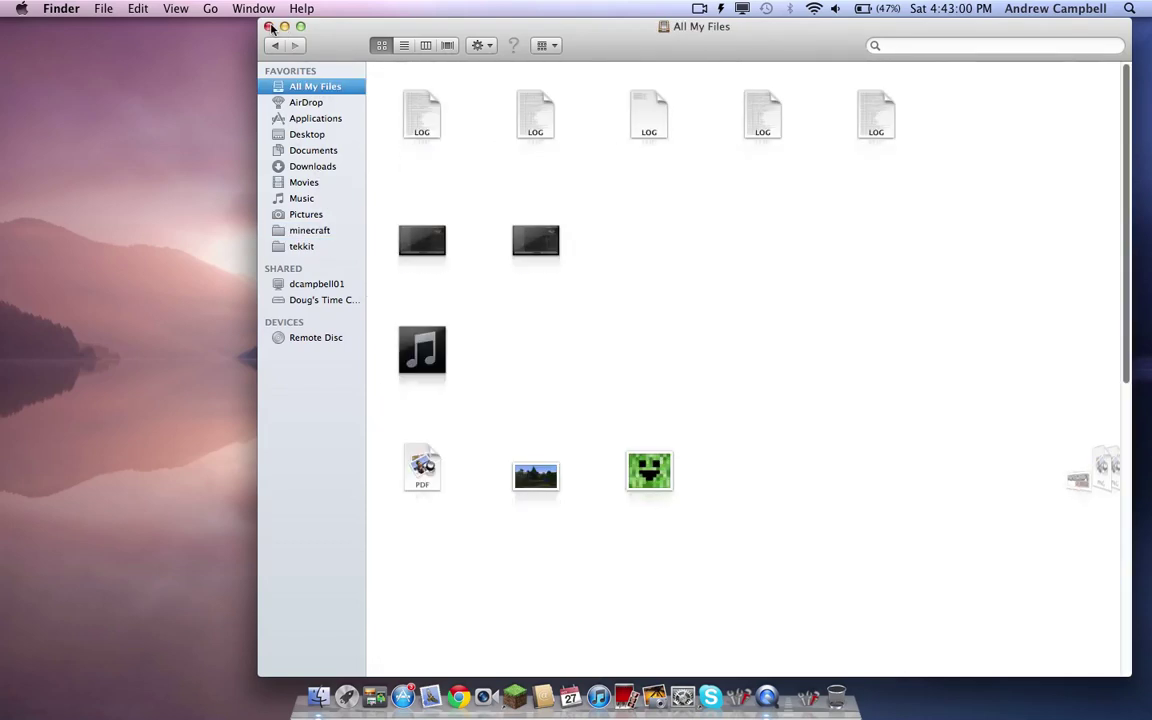
pyautogui.press('super+w')
# Reopen Finder on tekkit via the sidebar, peek into bin, return, and select mods
pyautogui.click(318, 697)
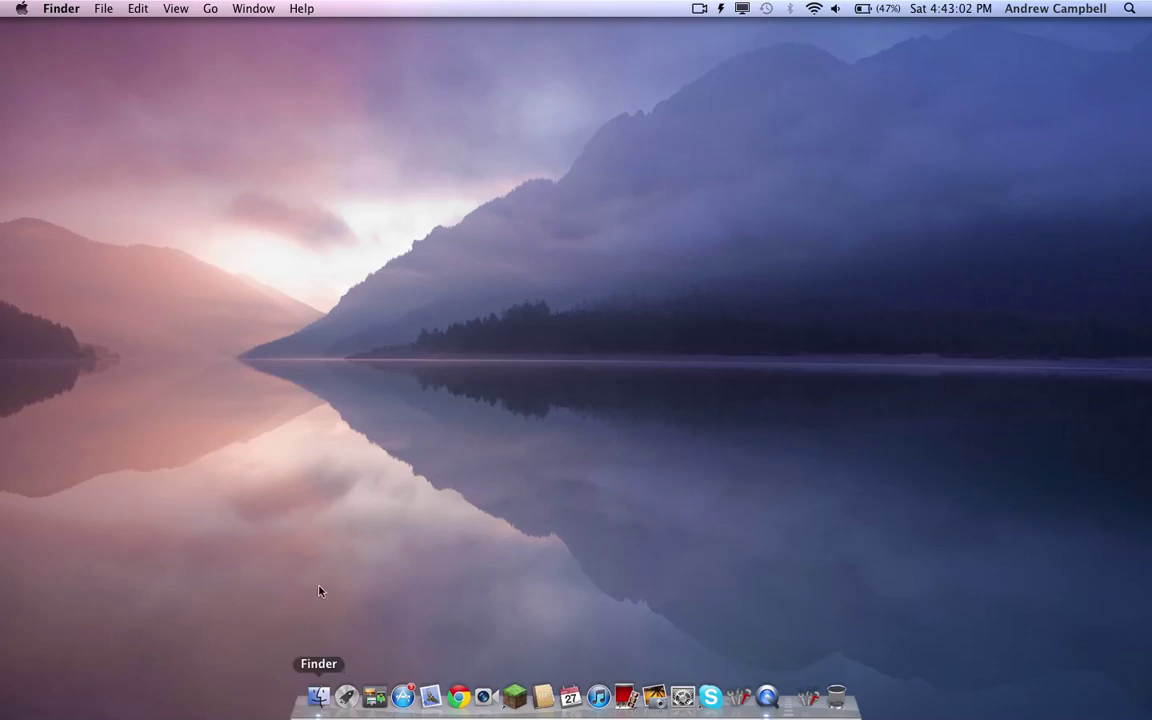
pyautogui.click(310, 247)
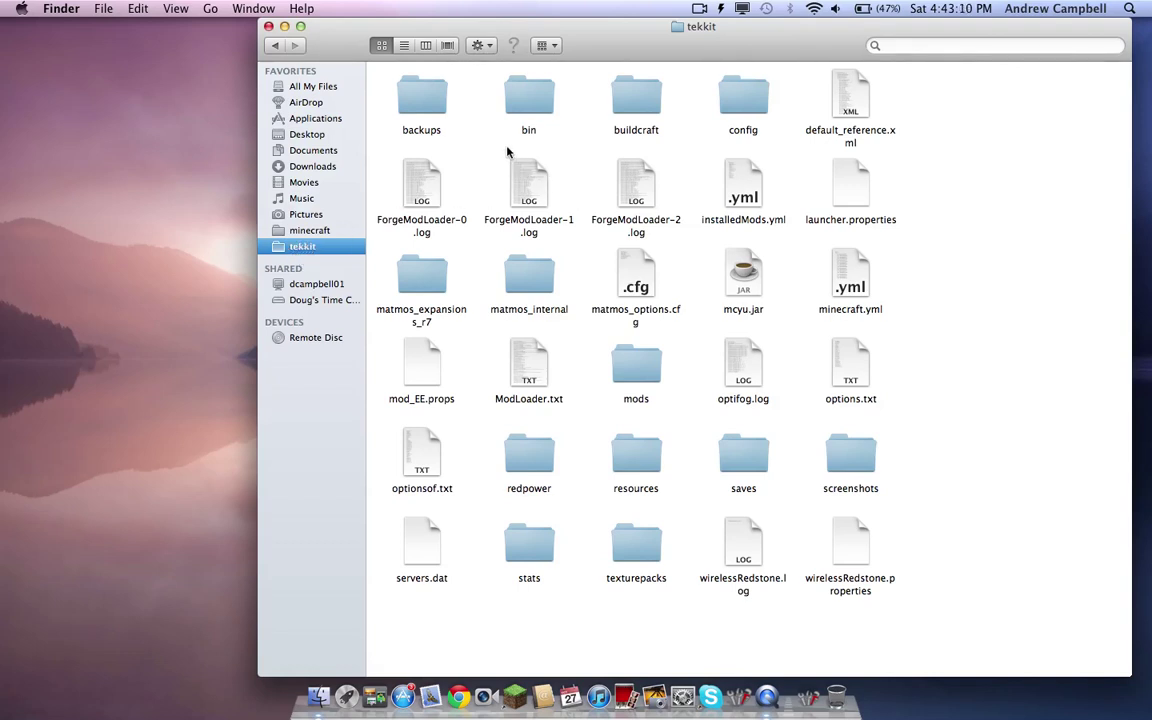
pyautogui.doubleClick(520, 98)
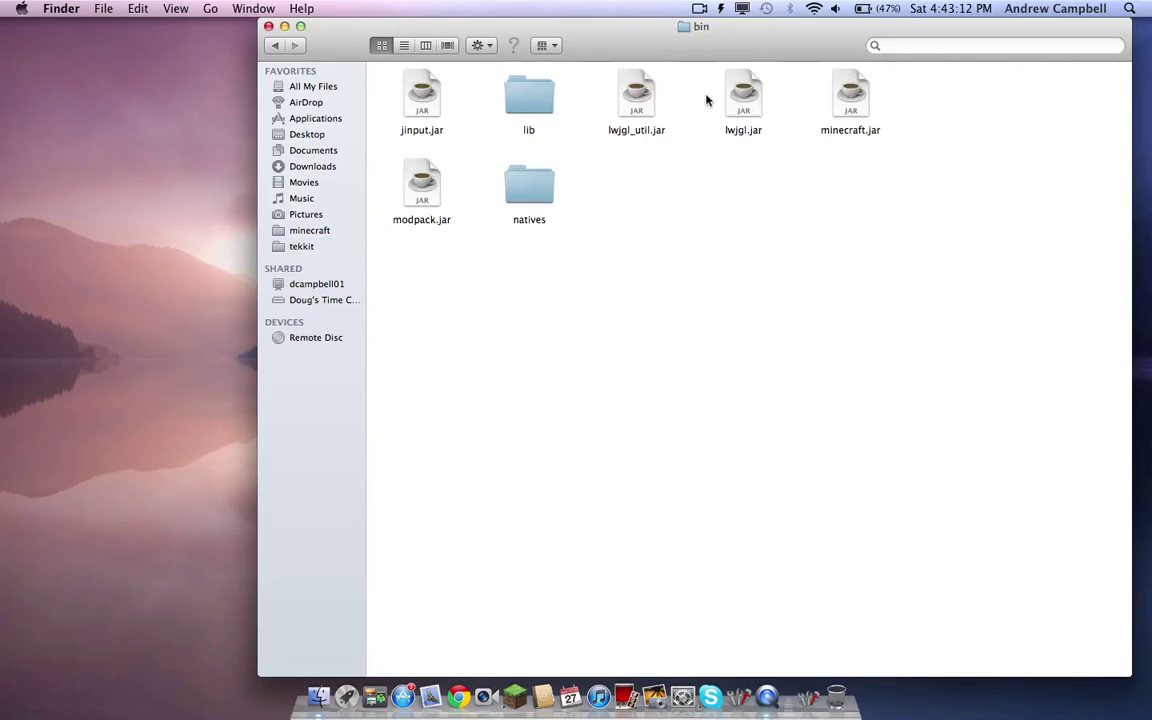
pyautogui.click(275, 45)
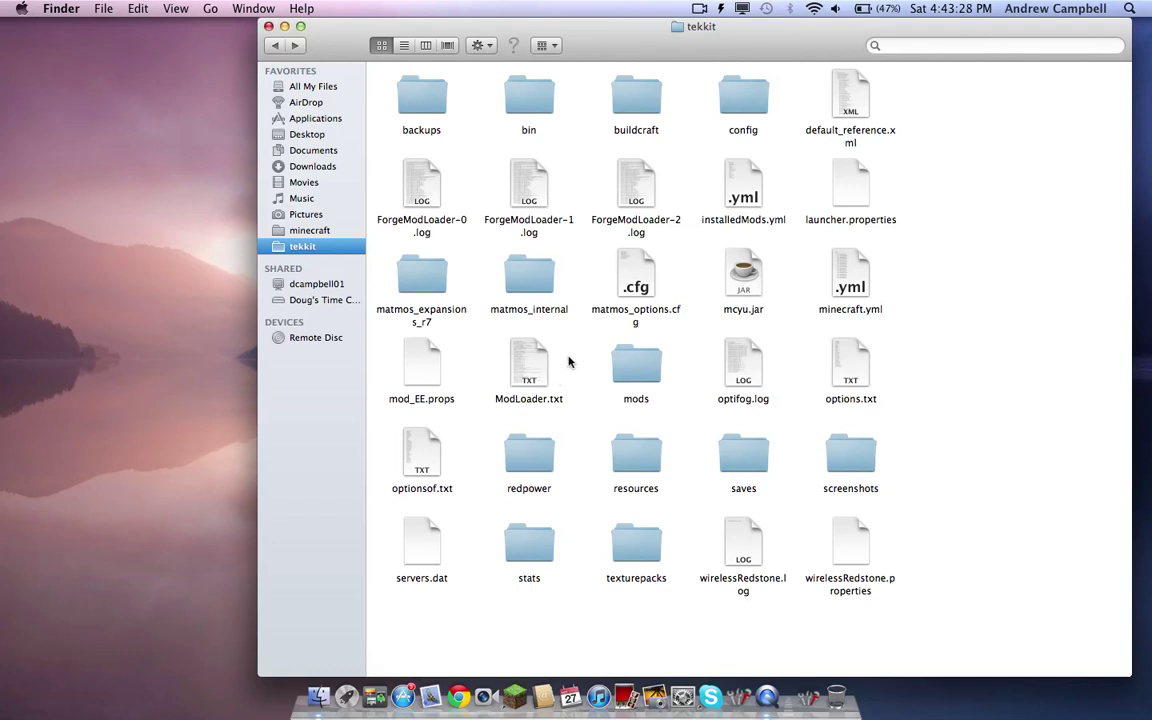
pyautogui.click(631, 372)
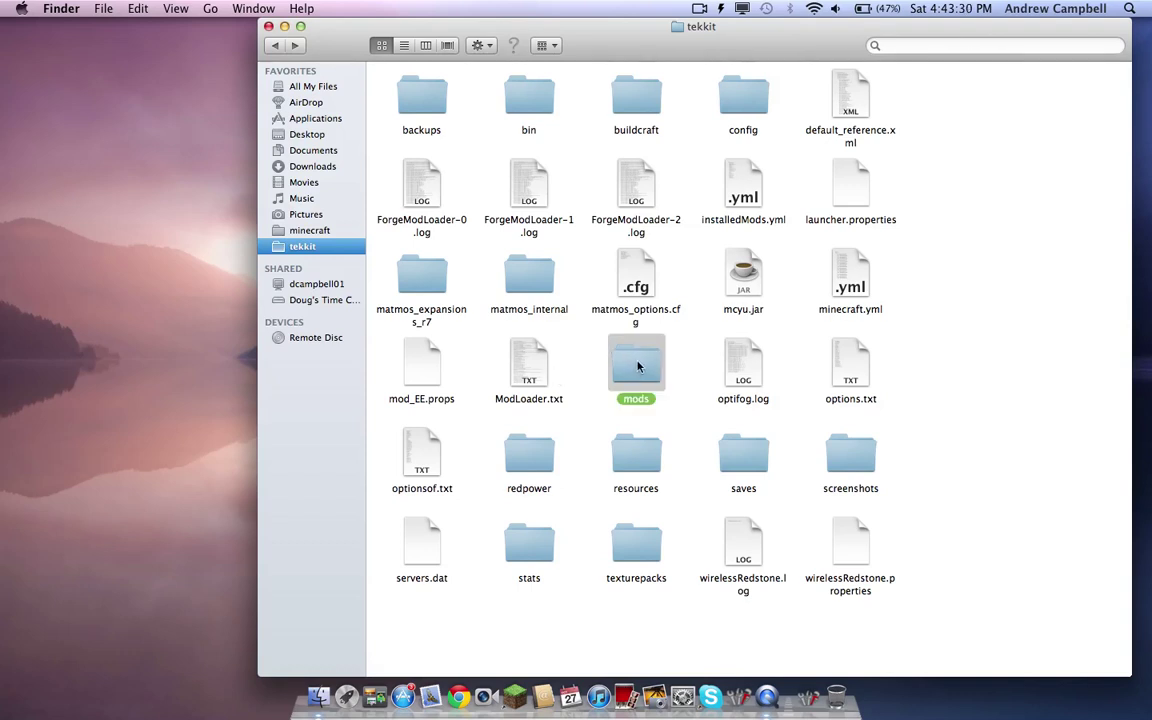
# Browse the mods files, show NEI_RedPowerPlugin 1.2.2.3.zip's menu without trashing, then return to tekkit
pyautogui.doubleClick(637, 366)
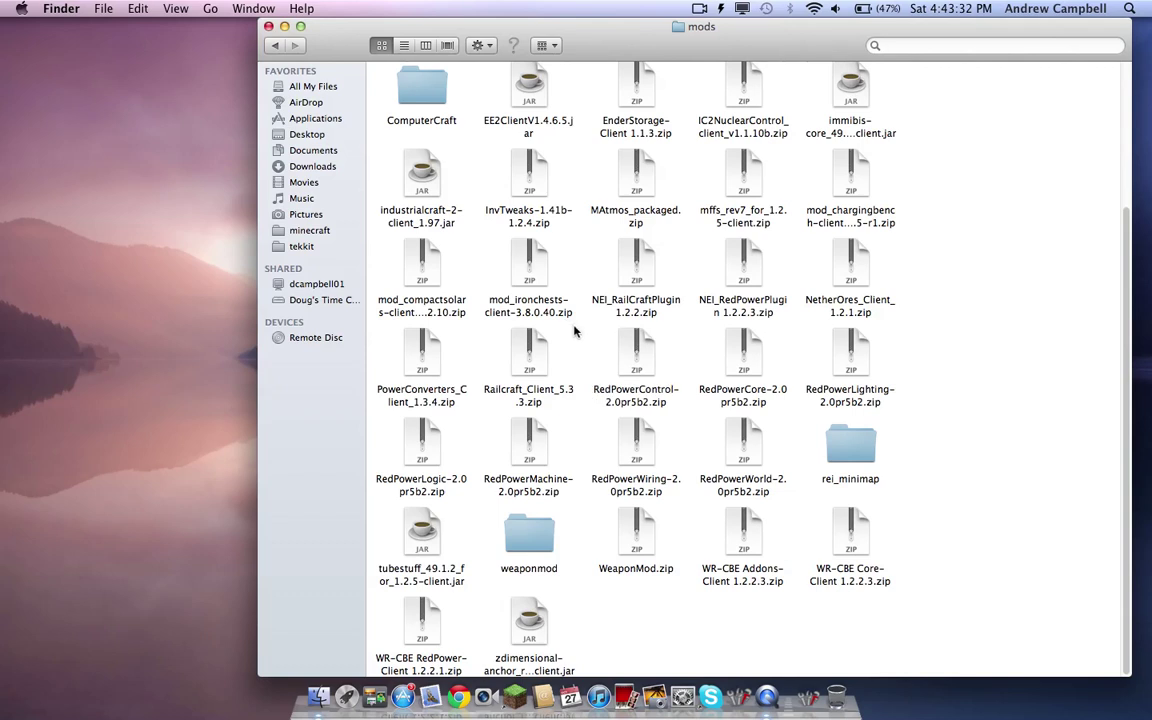
pyautogui.scroll(1, 752, 330)
pyautogui.scroll(4, 826, 354)
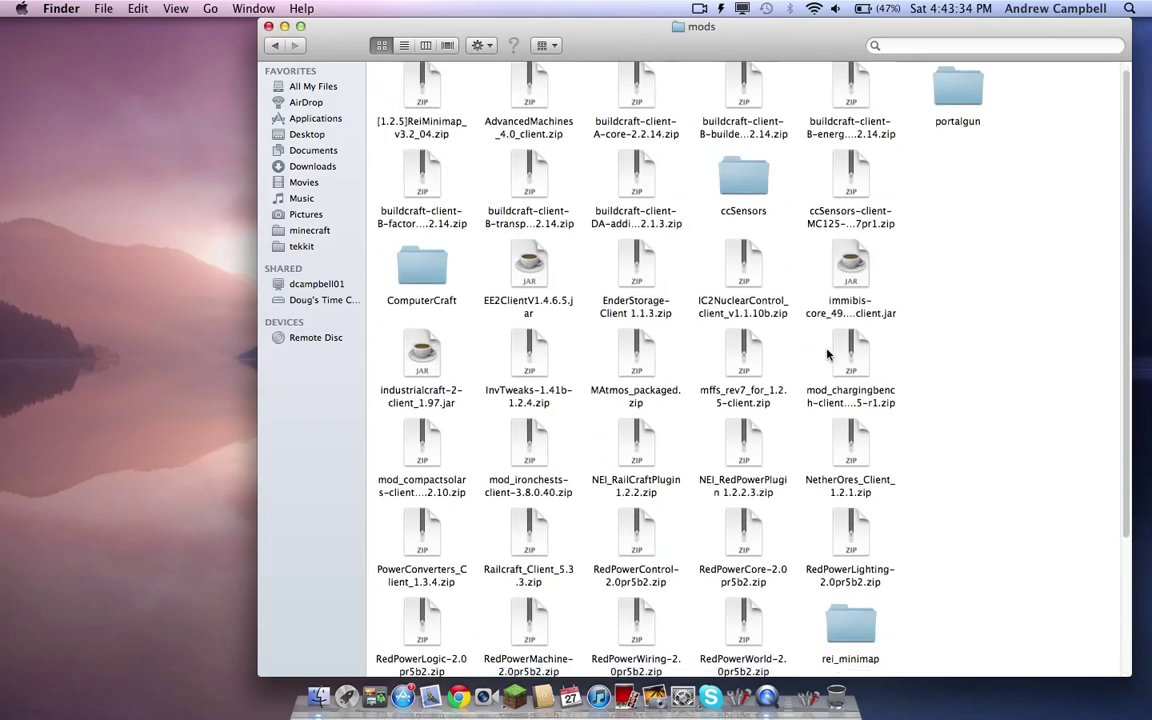
pyautogui.scroll(-3, 826, 354)
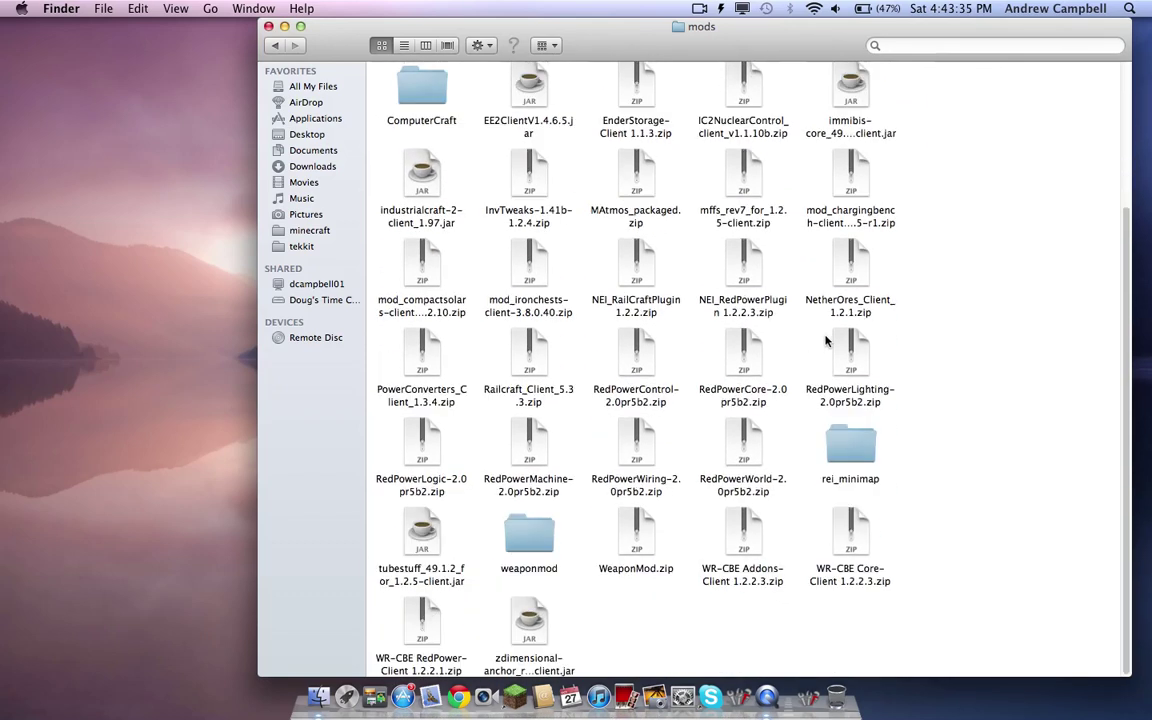
pyautogui.rightClick(740, 262)
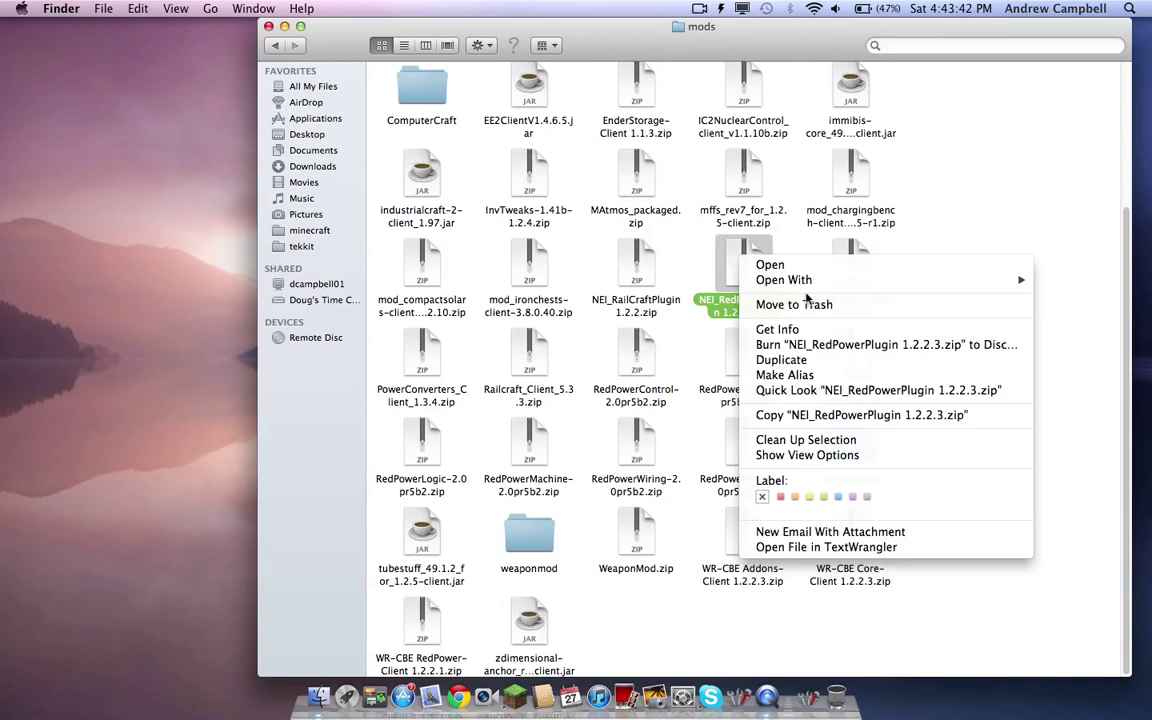
pyautogui.click(862, 155)
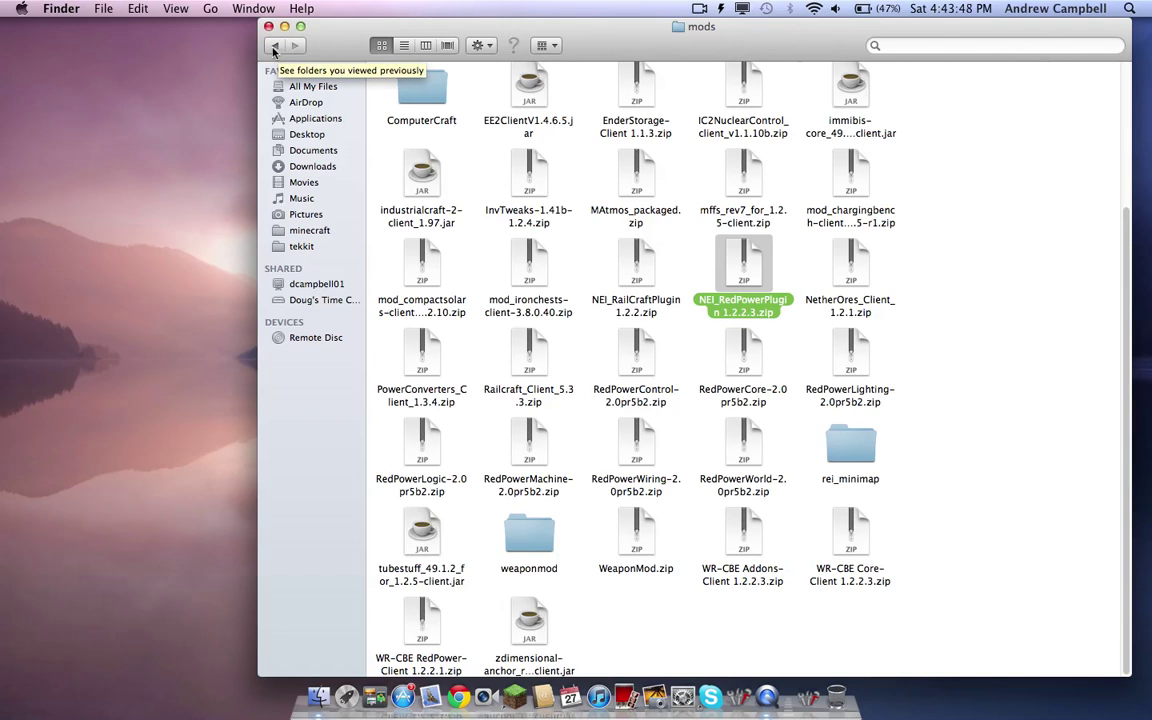
pyautogui.scroll(5, 465, 128)
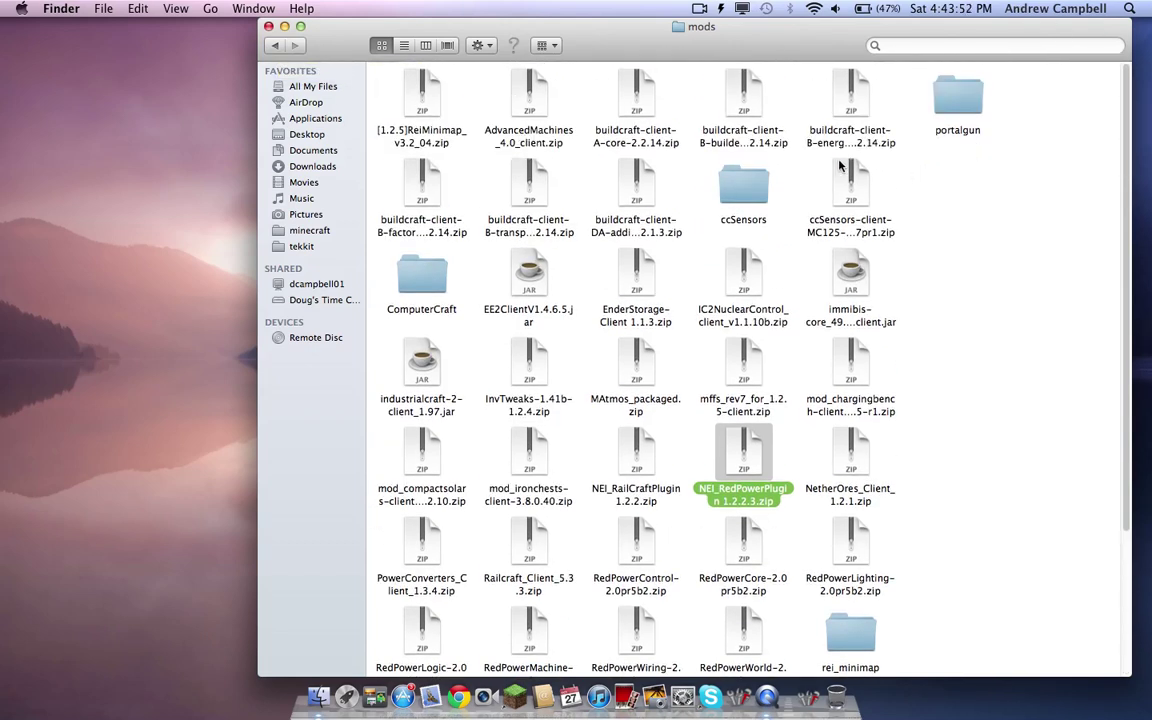
pyautogui.click(276, 46)
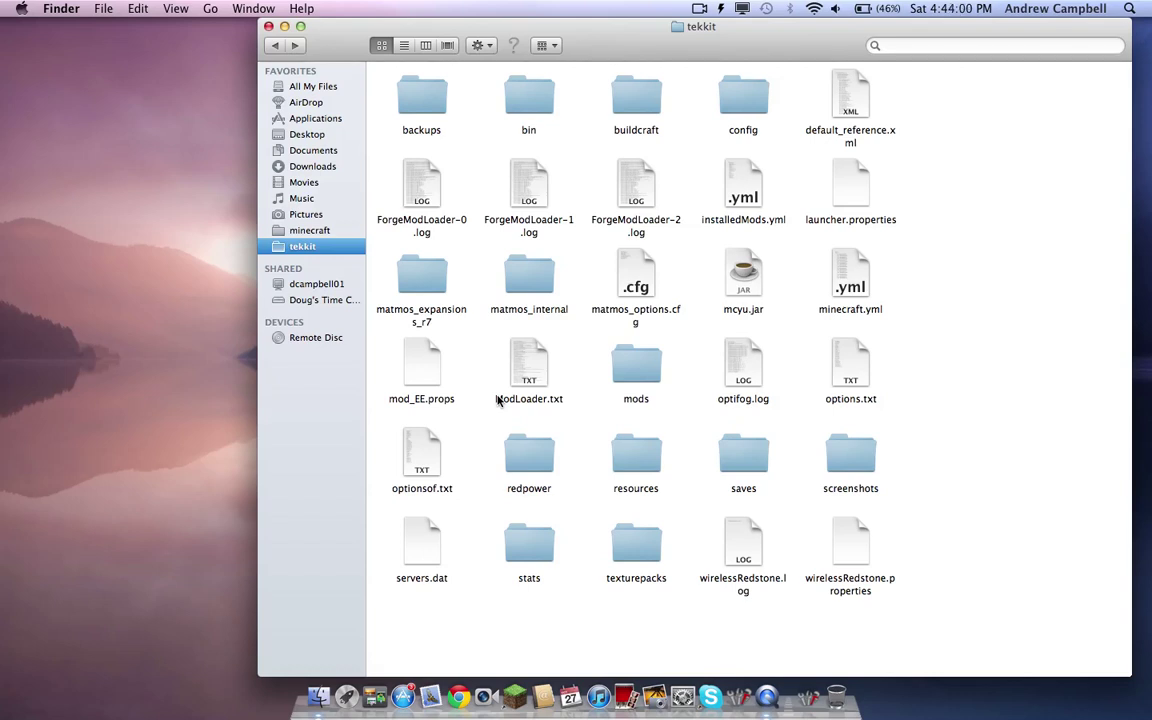
# Close the tekkit window and sweep empty selection boxes across the desktop
pyautogui.click(268, 27)
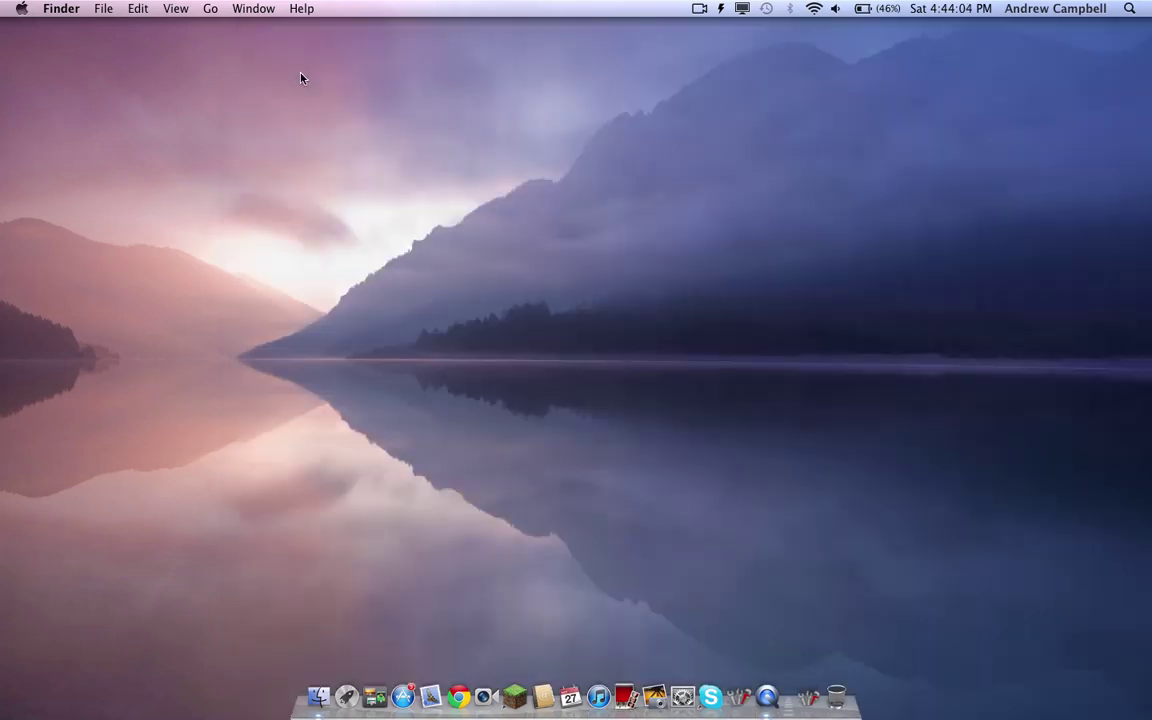
pyautogui.moveTo(301, 75); pyautogui.dragTo(844, 702)
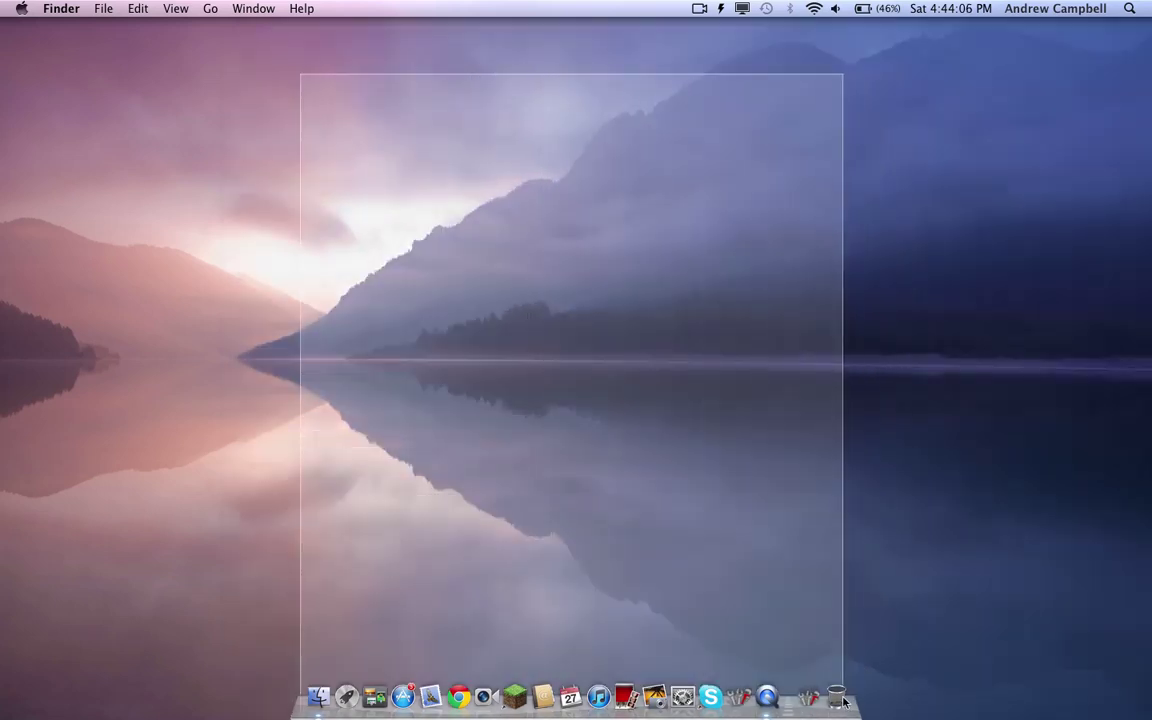
pyautogui.moveTo(844, 702); pyautogui.dragTo(808, 697)
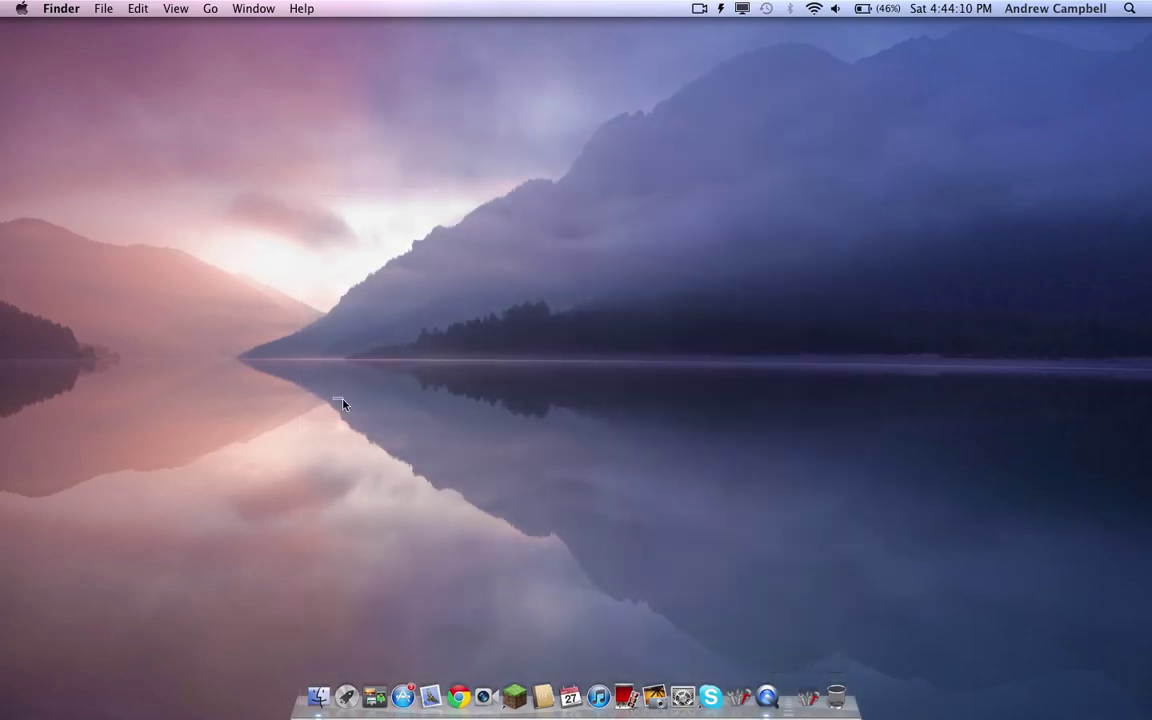
pyautogui.moveTo(342, 403); pyautogui.dragTo(688, 73)
pyautogui.moveTo(351, 45); pyautogui.dragTo(712, 589)
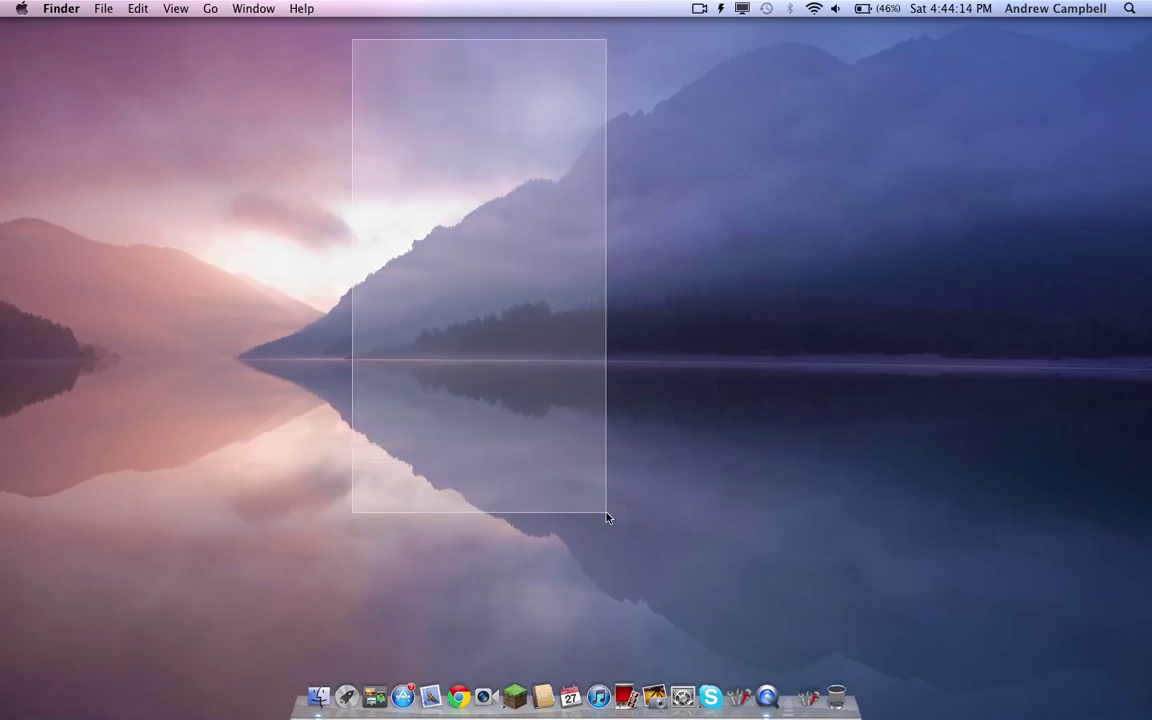